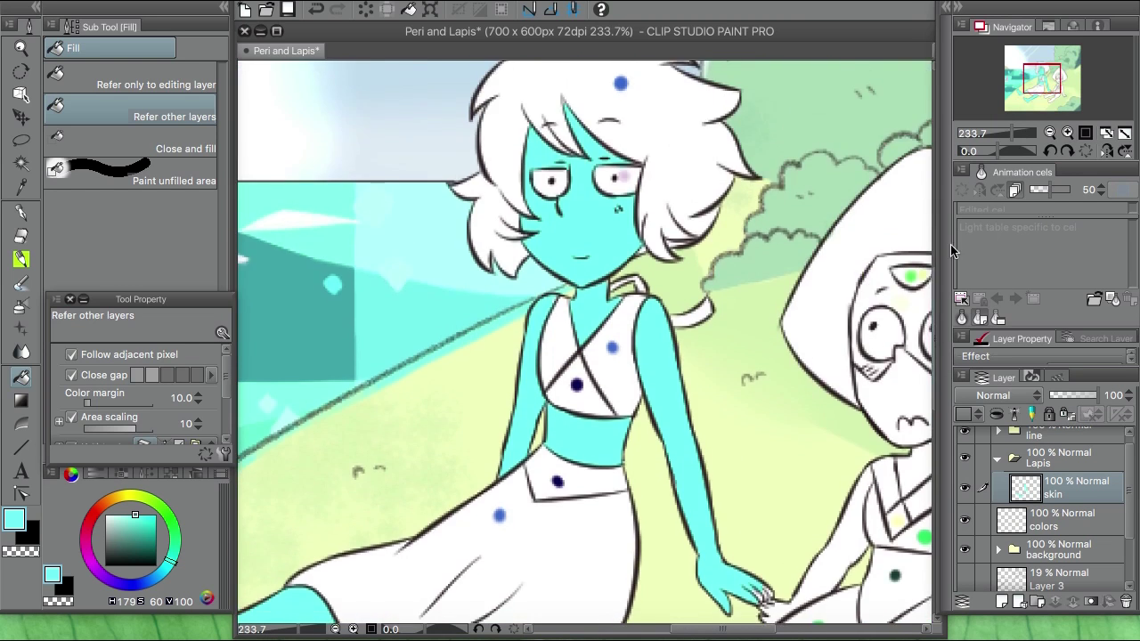
Name the new layer above skin "hair" and fill Lapis's hair with the blue sampled from the reference dot on it
{"action": "key", "text": "p"}
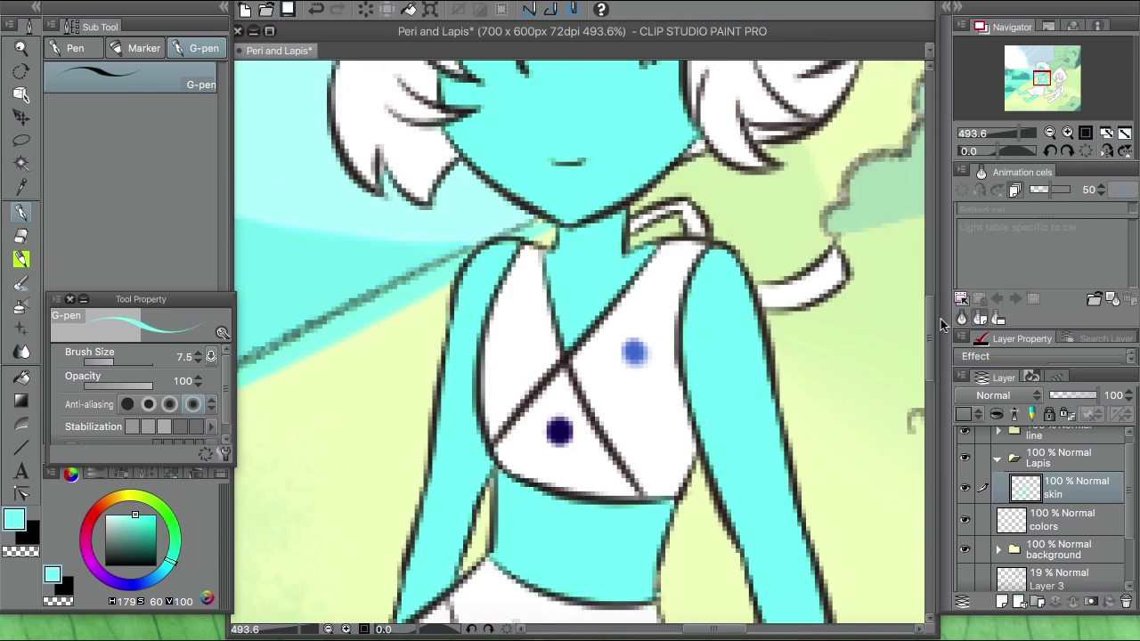
{"action": "scroll", "coordinate": [647, 281], "scroll_direction": "down", "scroll_amount": 3}
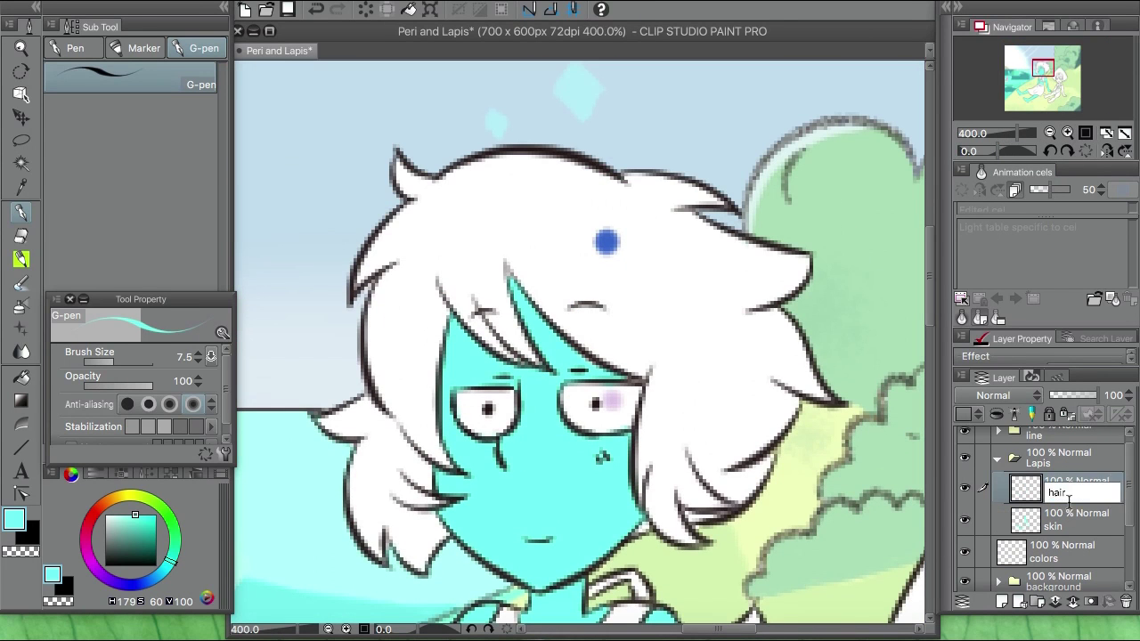
{"action": "key", "text": "Return"}
{"action": "left_click", "coordinate": [606, 240], "text": "alt"}
{"action": "key", "text": "g"}
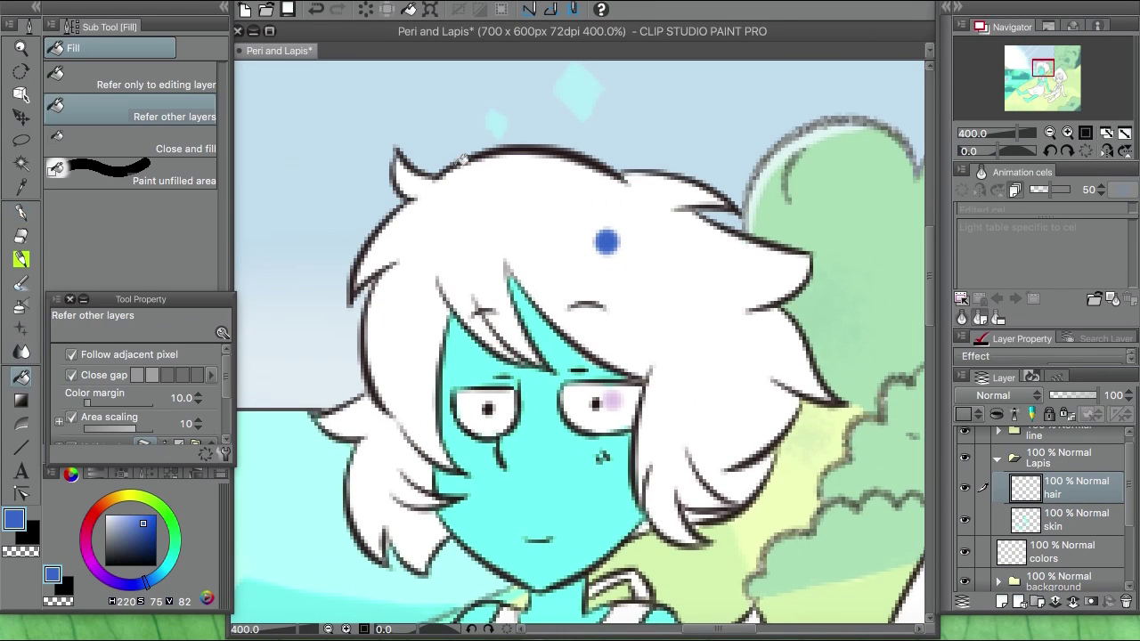
{"action": "left_click", "coordinate": [563, 243]}
Paint the unfilled gaps in Lapis's hair blue with the G-pen and touch up the bordering skin on its layer
{"action": "key", "text": "p"}
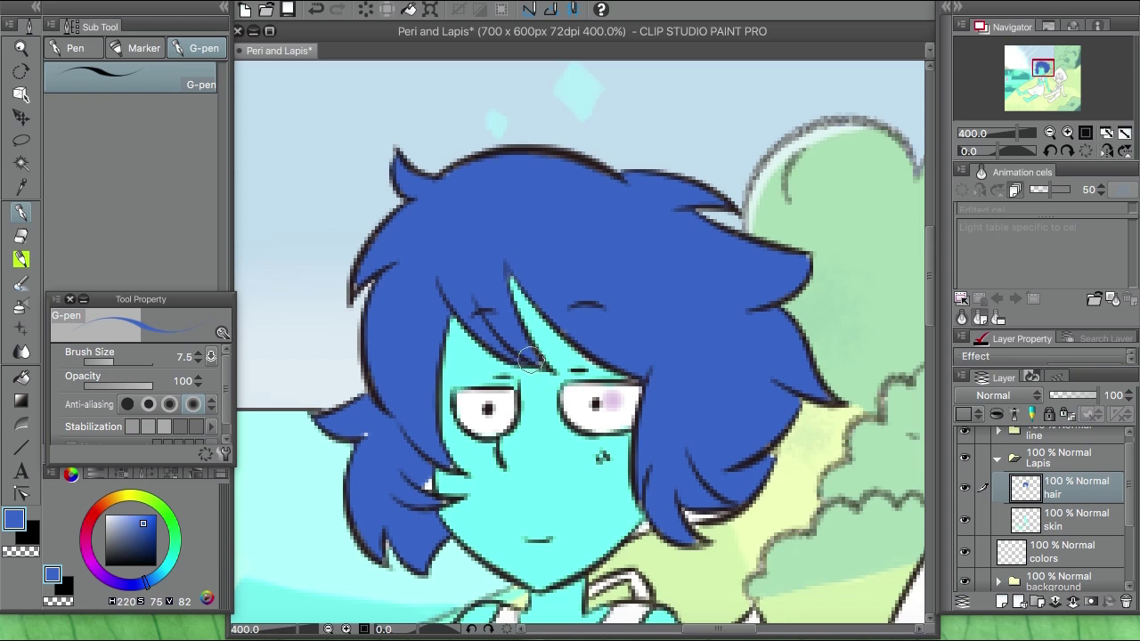
{"action": "left_click_drag", "start_coordinate": [690, 536], "coordinate": [727, 505]}
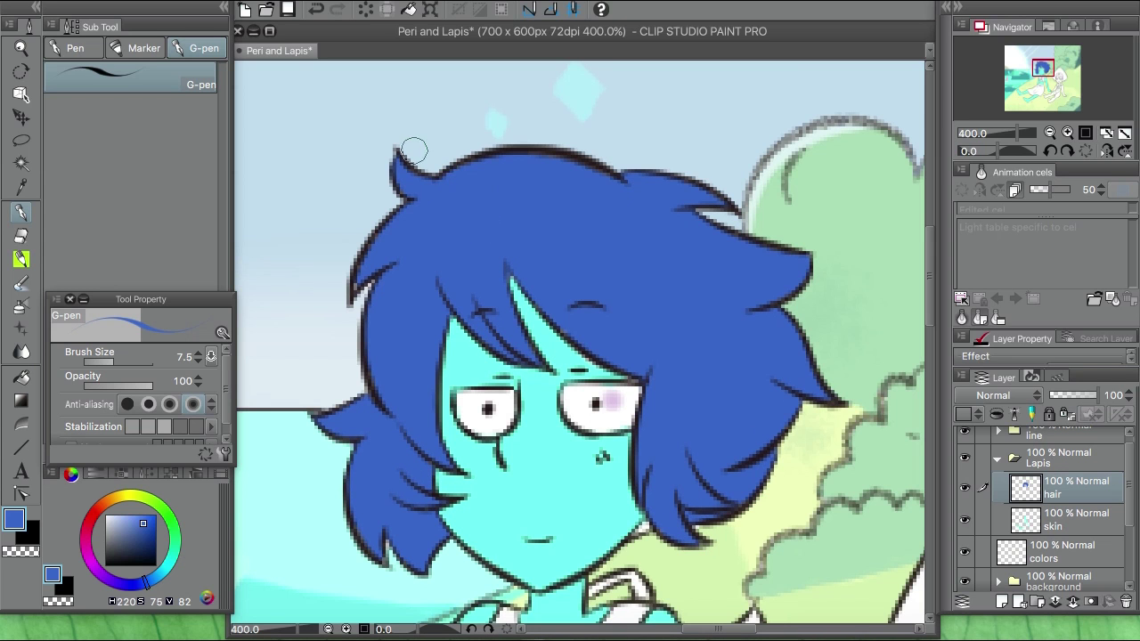
{"action": "left_click", "coordinate": [651, 374], "text": "alt"}
{"action": "left_click", "coordinate": [1039, 509]}
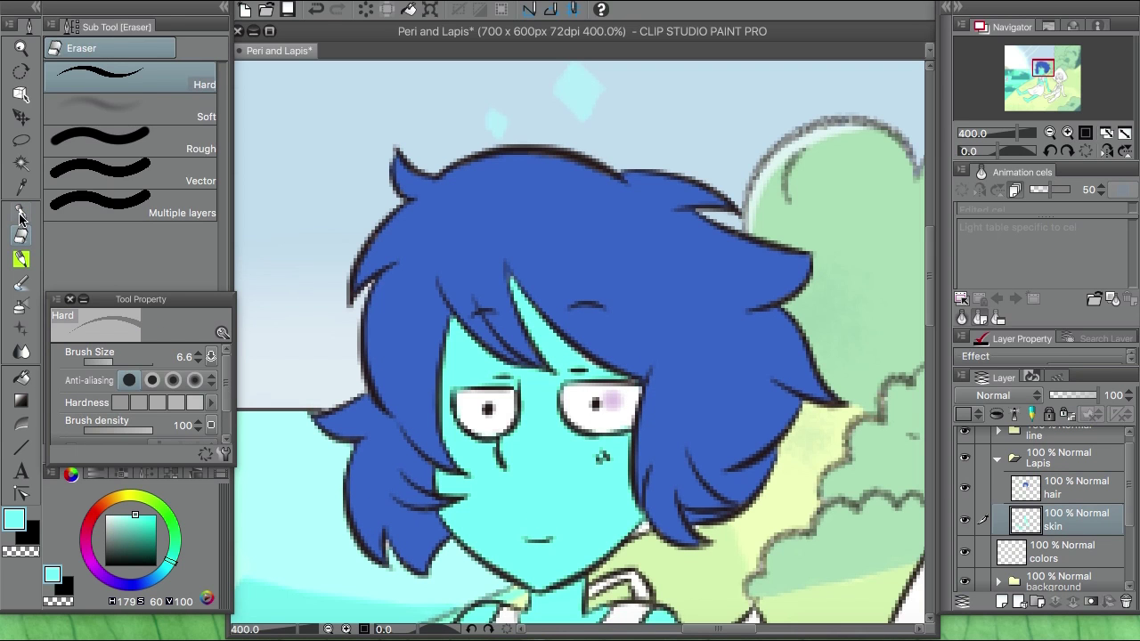
{"action": "left_click", "coordinate": [1059, 487]}
{"action": "left_click", "coordinate": [659, 295], "text": "alt"}
{"action": "scroll", "coordinate": [659, 295], "scroll_direction": "down", "scroll_amount": 3}
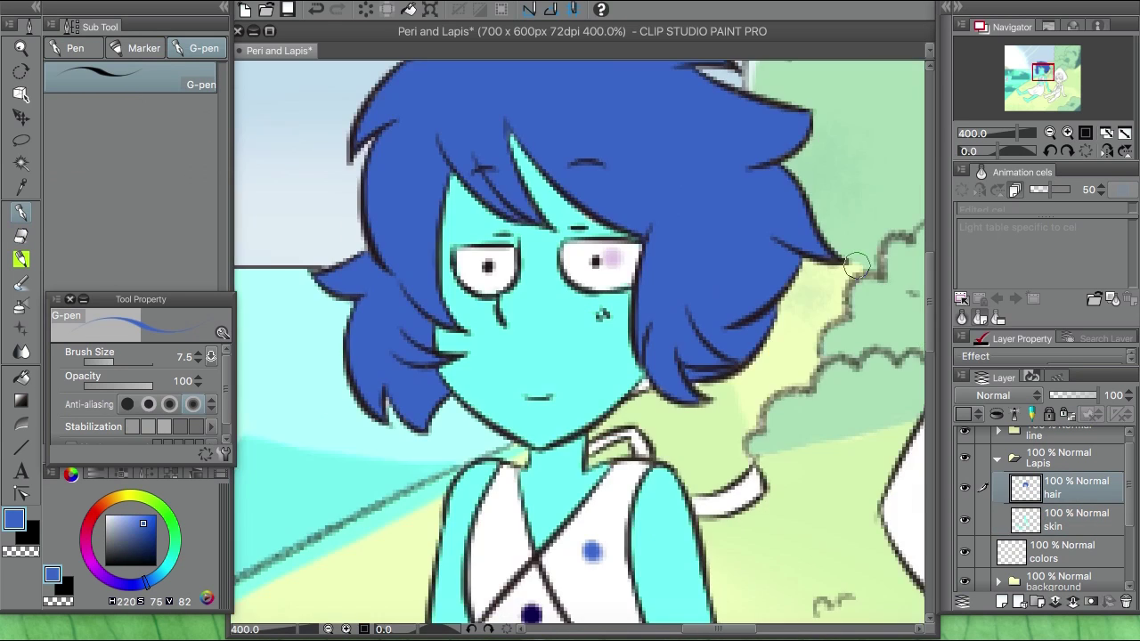
{"action": "scroll", "coordinate": [564, 112], "scroll_direction": "up", "scroll_amount": 2}
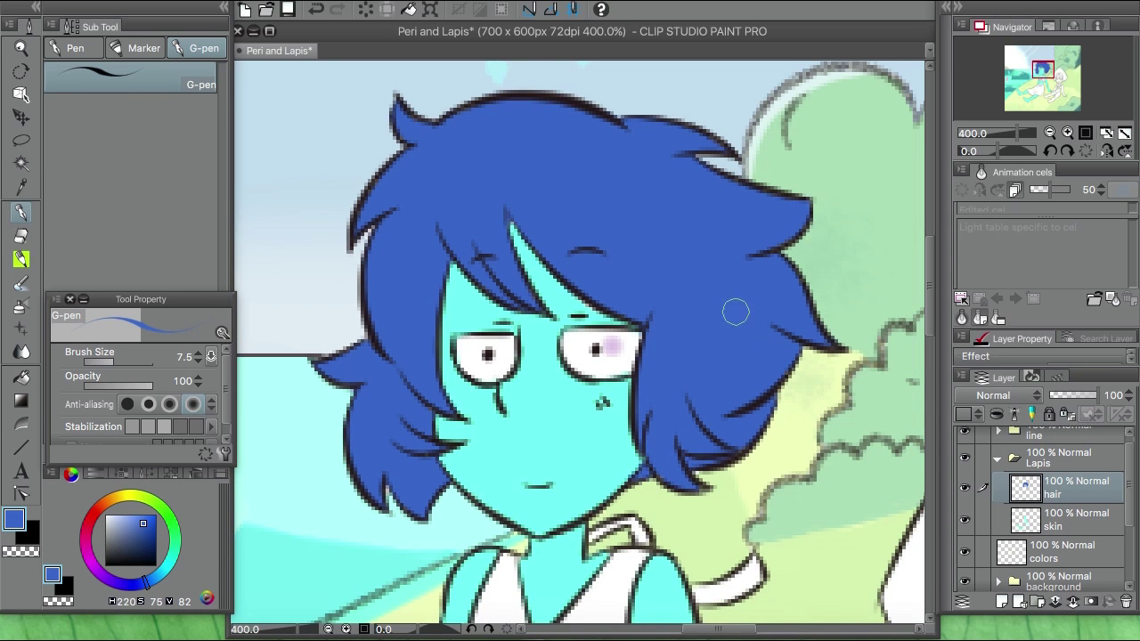
Add a layer named "clothes" above the hair layer in the Lapis folder
{"action": "key", "text": "ctrl+shift+n"}
{"action": "double_click", "coordinate": [1075, 487]}
{"action": "type", "text": "clothes"}
{"action": "key", "text": "Return"}
Fill the two outer panels of Lapis's top and her skirt with blue
{"action": "scroll", "coordinate": [552, 260], "scroll_direction": "down", "scroll_amount": 5}
{"action": "key", "text": "g"}
{"action": "left_click", "coordinate": [552, 260]}
{"action": "left_click", "coordinate": [496, 285]}
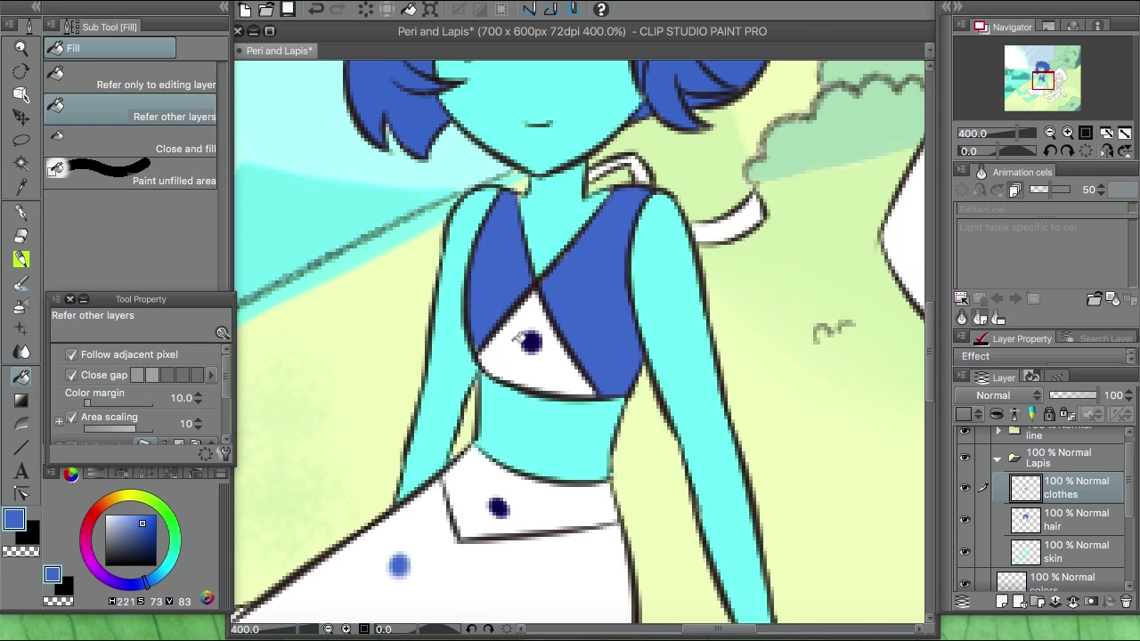
{"action": "left_click", "coordinate": [423, 558]}
{"action": "key", "text": "p"}
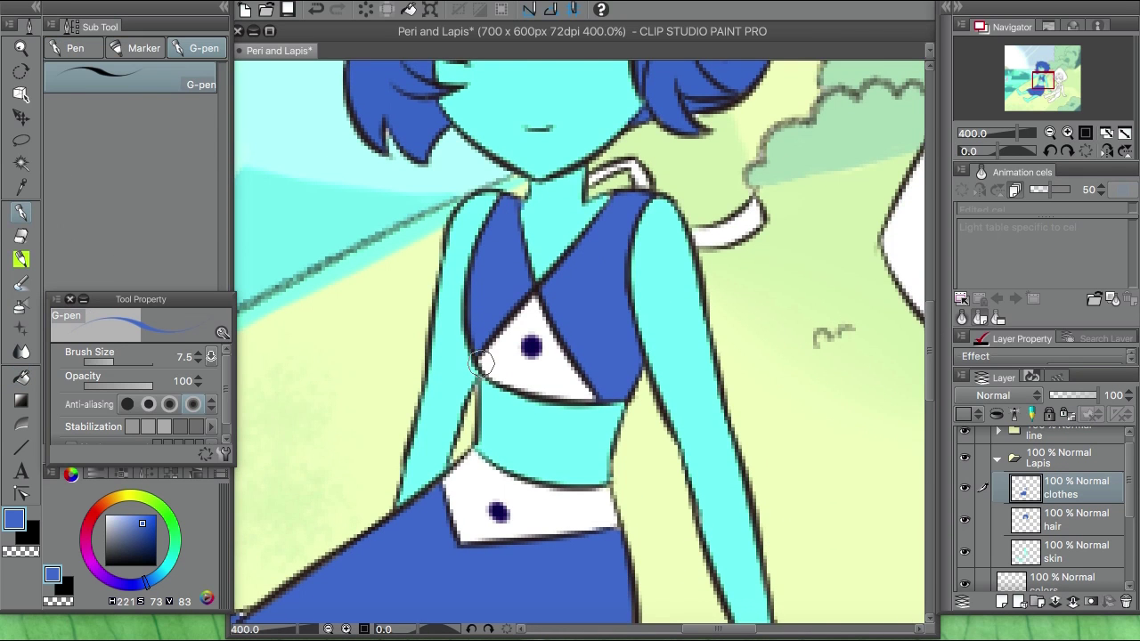
Fill the ribbon pieces behind Lapis's neck with the same blue and touch up the clothing edges with the G-pen
{"action": "scroll", "coordinate": [570, 380], "scroll_direction": "down", "scroll_amount": 5}
{"action": "scroll", "coordinate": [509, 461], "scroll_direction": "left", "scroll_amount": 5}
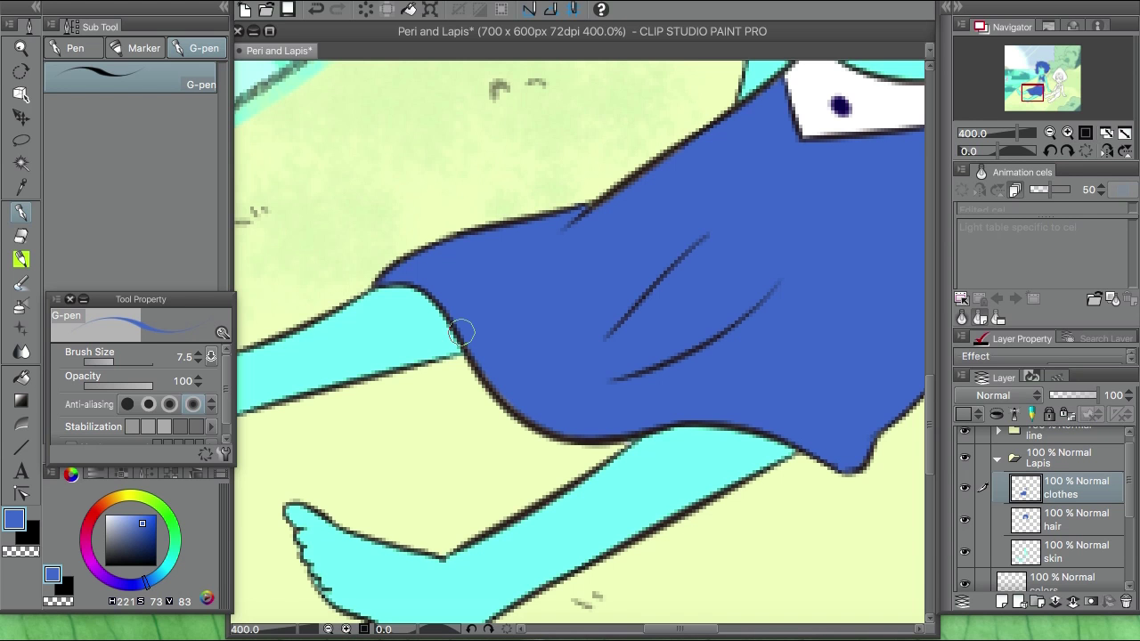
{"action": "scroll", "coordinate": [462, 333], "scroll_direction": "right", "scroll_amount": 10}
{"action": "scroll", "coordinate": [797, 357], "scroll_direction": "up", "scroll_amount": 10}
{"action": "key", "text": "g"}
{"action": "left_click", "coordinate": [486, 242]}
{"action": "left_click", "coordinate": [579, 289]}
{"action": "left_click", "coordinate": [21, 212]}
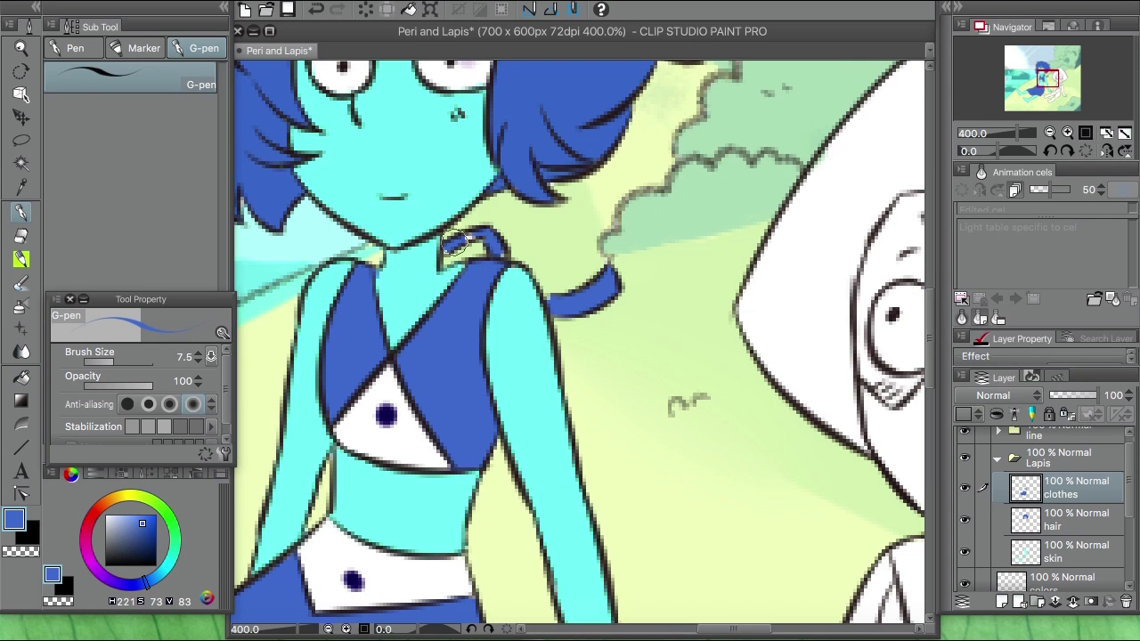
{"action": "scroll", "coordinate": [562, 305], "scroll_direction": "down", "scroll_amount": 8}
{"action": "scroll", "coordinate": [570, 267], "scroll_direction": "up", "scroll_amount": 5}
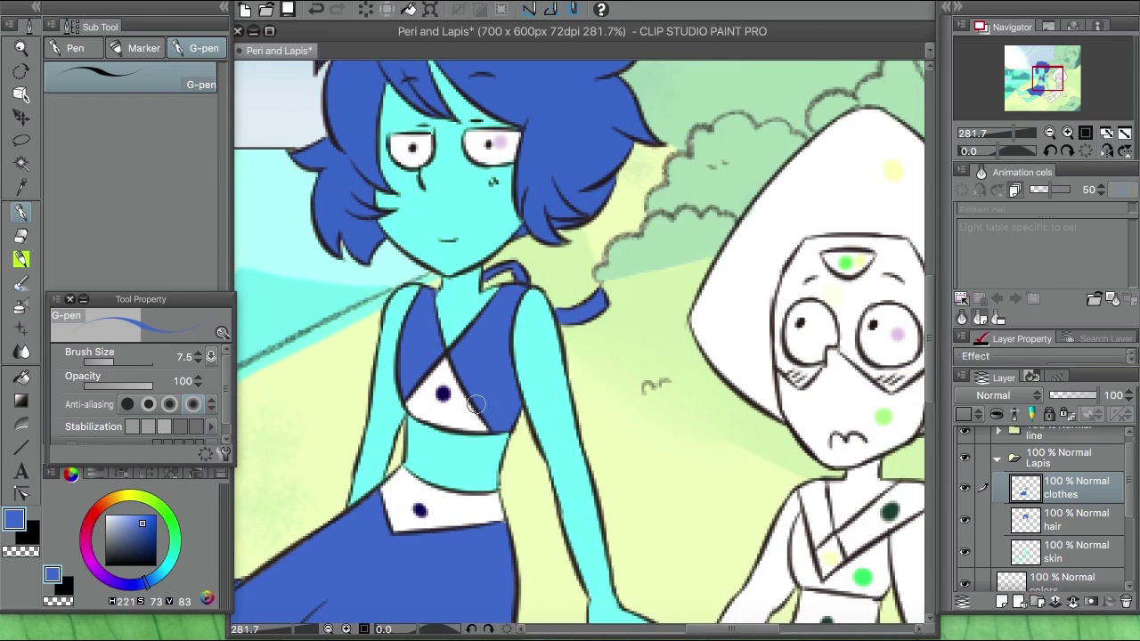
{"action": "key", "text": "g"}
{"action": "left_click", "coordinate": [1001, 602]}
{"action": "double_click", "coordinate": [1060, 491]}
{"action": "type", "text": "clothes"}
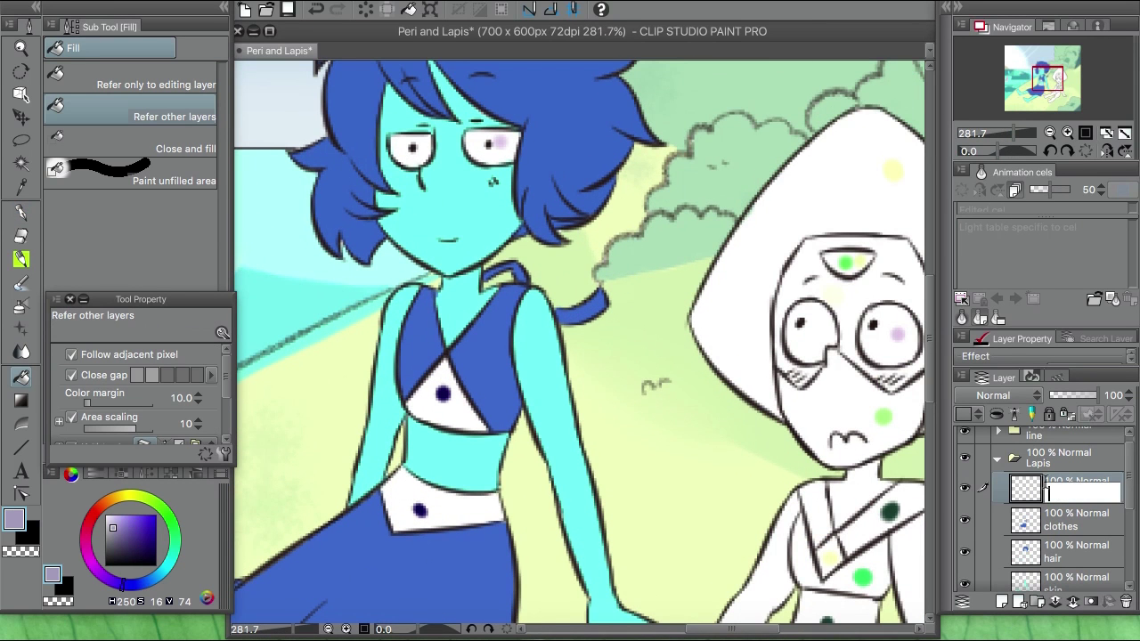
{"action": "key", "text": "Escape"}
{"action": "key", "text": "ctrl+z"}
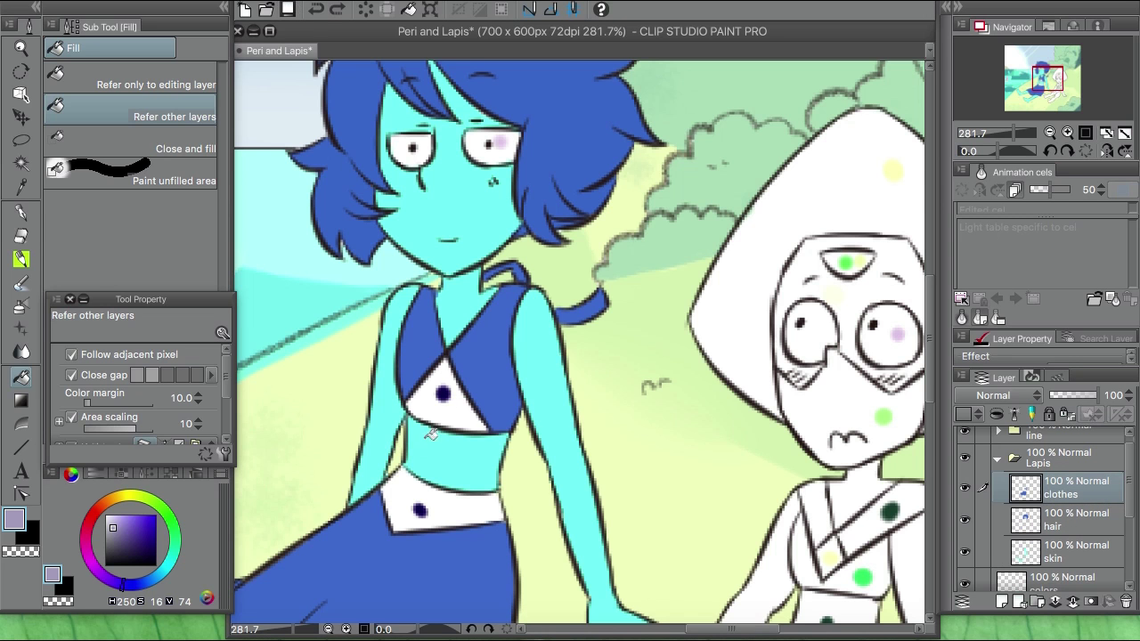
Fill the triangular panel of Lapis's top and her waistband with the dark navy sampled from the reference dot
{"action": "left_click", "coordinate": [443, 392], "text": "alt"}
{"action": "left_click", "coordinate": [446, 405]}
{"action": "left_click", "coordinate": [473, 522]}
{"action": "scroll", "coordinate": [473, 522], "scroll_direction": "up", "scroll_amount": 4}
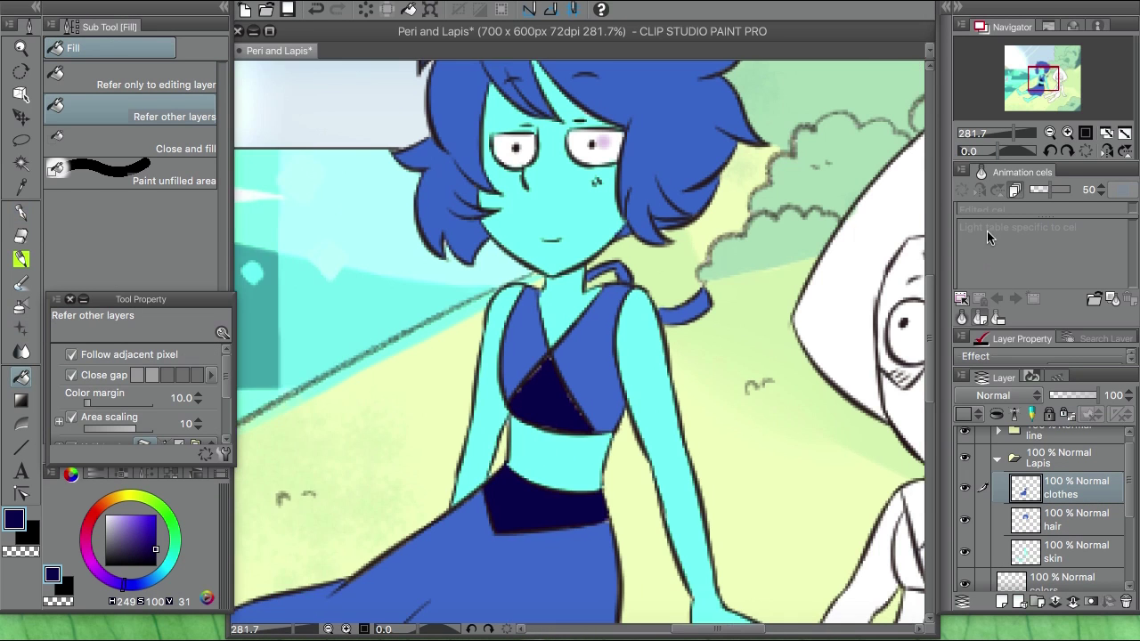
Touch up the edges of the navy top panel and waistband using the Eraser and the G-pen
{"action": "key", "text": "p"}
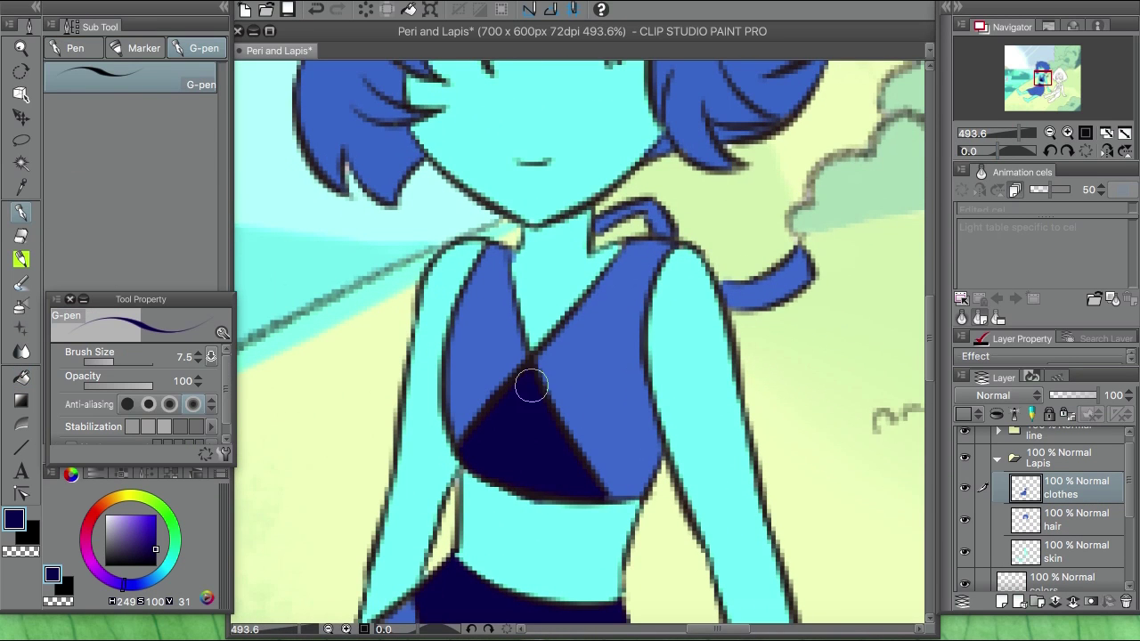
{"action": "scroll", "coordinate": [529, 369], "scroll_direction": "down", "scroll_amount": 1}
{"action": "key", "text": "e"}
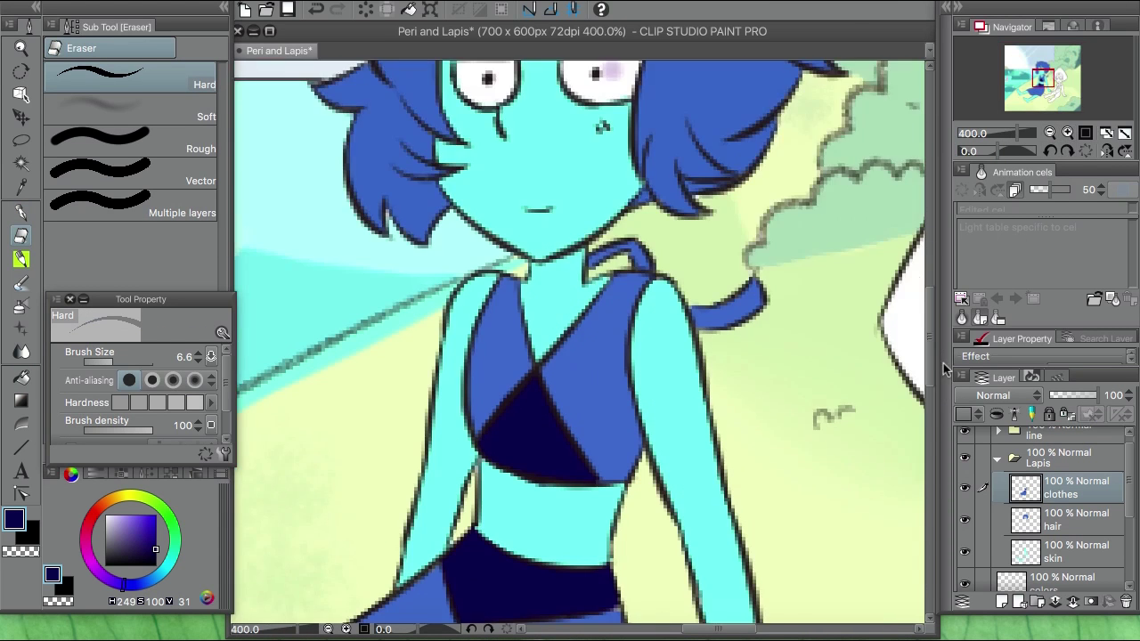
{"action": "left_click_drag", "start_coordinate": [527, 621], "coordinate": [526, 442]}
{"action": "key", "text": "p"}
{"action": "left_click", "coordinate": [516, 374], "text": "alt"}
{"action": "key", "text": "h"}
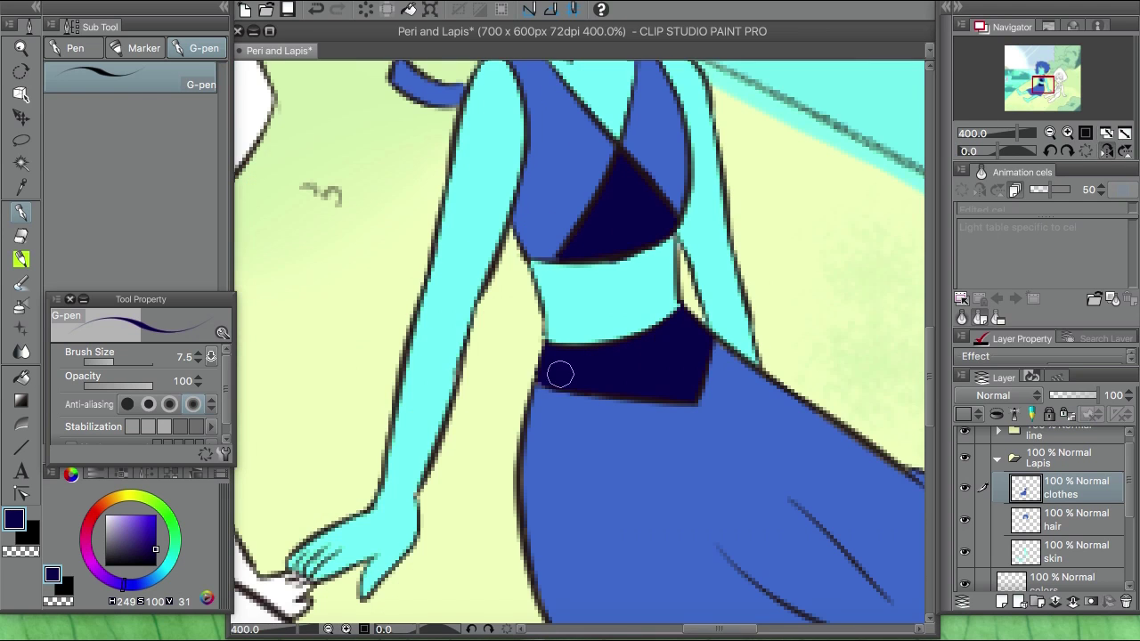
Retouch the edge of Lapis's waist on the skin layer with the sampled skin colour and restore the canvas from its mirrored view
{"action": "left_click", "coordinate": [553, 307], "text": "alt"}
{"action": "left_click", "coordinate": [552, 329], "text": "ctrl+shift"}
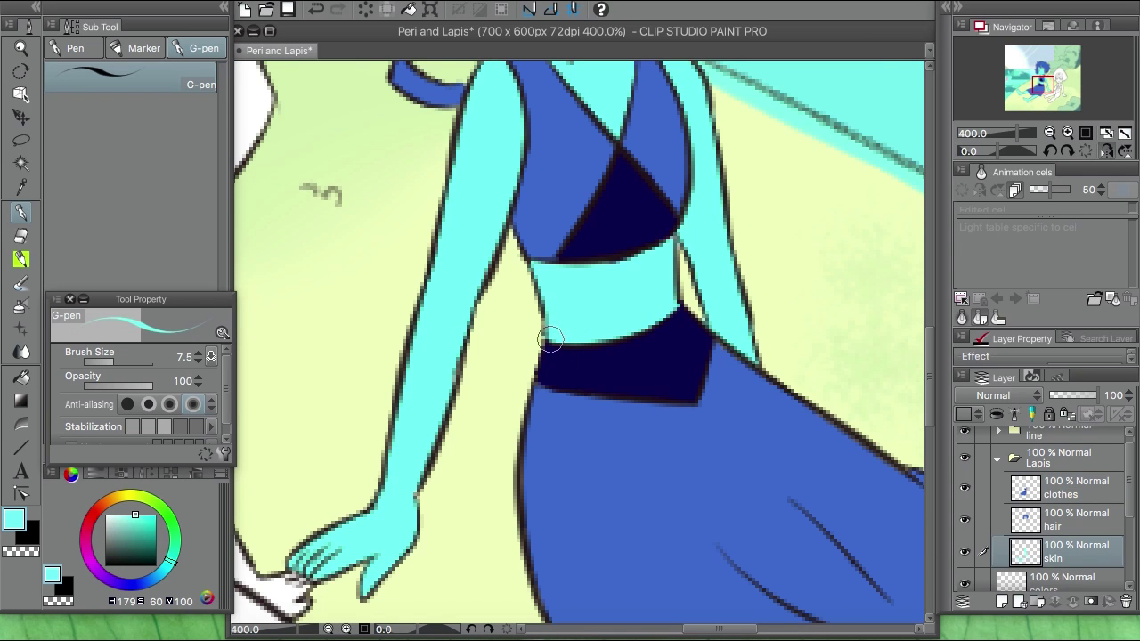
{"action": "key", "text": "h"}
{"action": "left_click", "coordinate": [1049, 131]}
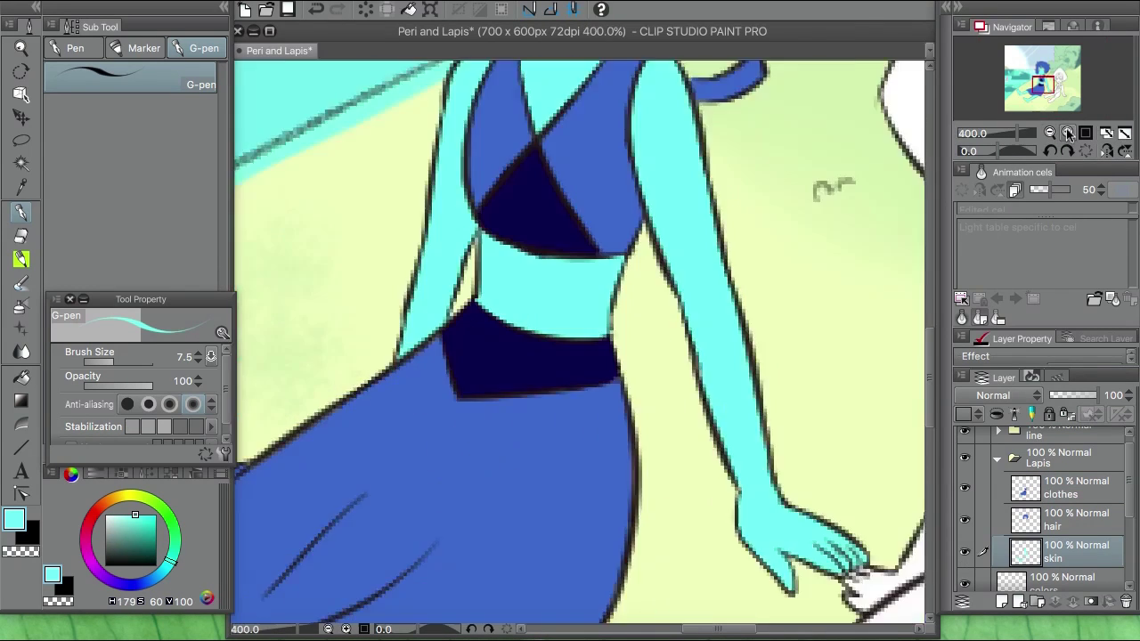
{"action": "key", "text": "ctrl+plus"}
{"action": "key", "text": "ctrl+plus"}
{"action": "key", "text": "ctrl+plus"}
{"action": "key", "text": "ctrl+plus"}
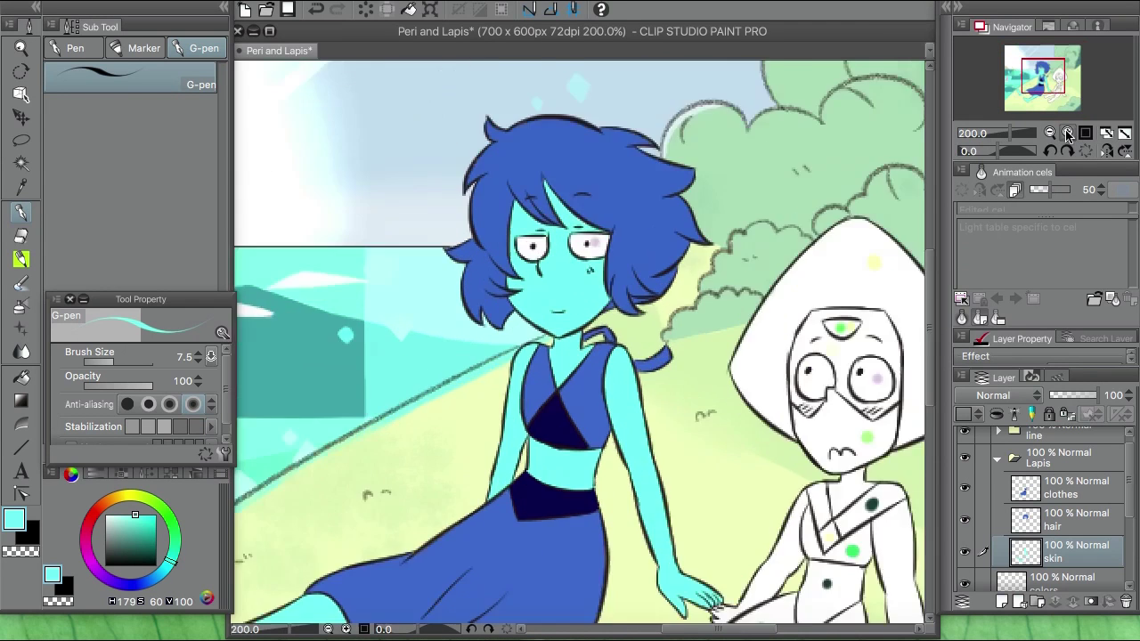
Add a layer named "eye" above the clothes layer and sample the lilac reference dot in Lapis's eye
{"action": "key", "text": "ctrl+shift+n"}
{"action": "double_click", "coordinate": [1068, 493]}
{"action": "key", "text": "Return"}
{"action": "scroll", "coordinate": [574, 329], "scroll_direction": "up", "scroll_amount": 2}
{"action": "left_click", "coordinate": [626, 327], "text": "alt"}
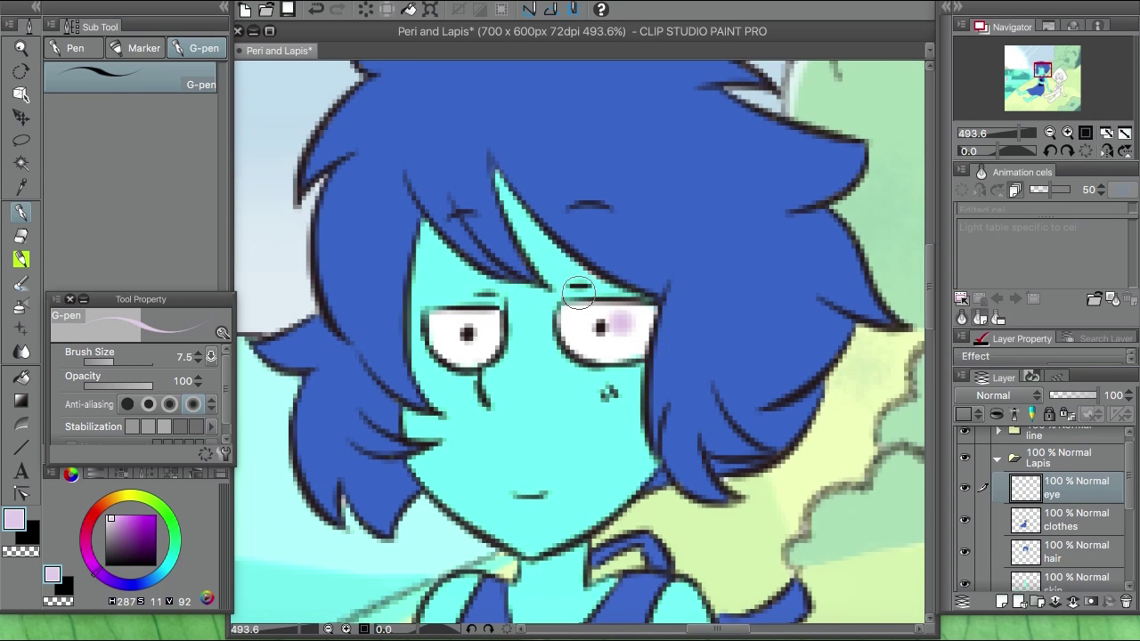
Erase the lilac reference dot from Lapis's eye on its own layer and return to the eye layer
{"action": "left_click", "coordinate": [626, 327], "text": "ctrl+shift"}
{"action": "key", "text": "e"}
{"action": "key", "text": "alt+bracketright"}
{"action": "key", "text": "alt+bracketright"}
{"action": "key", "text": "alt+bracketright"}
{"action": "key", "text": "alt+bracketright"}
{"action": "key", "text": "g"}
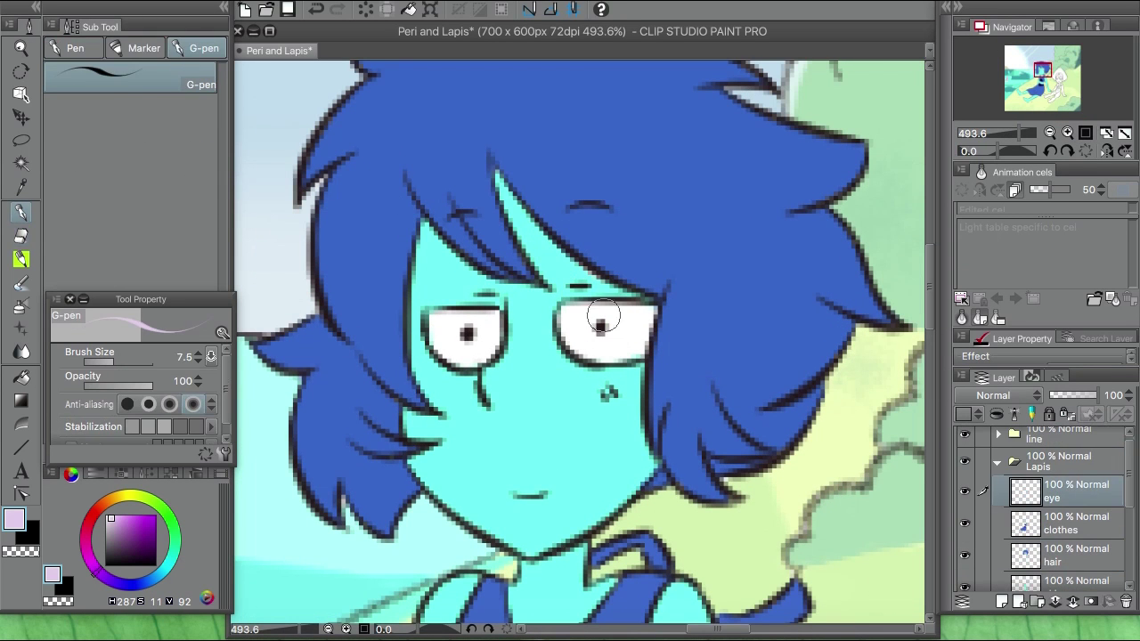
Try to fill both of Lapis's eyes on the eye layer
{"action": "key", "text": "g"}
{"action": "left_click", "coordinate": [583, 321]}
{"action": "left_click", "coordinate": [420, 334]}
{"action": "key", "text": "ctrl+z"}
{"action": "key", "text": "ctrl+z"}
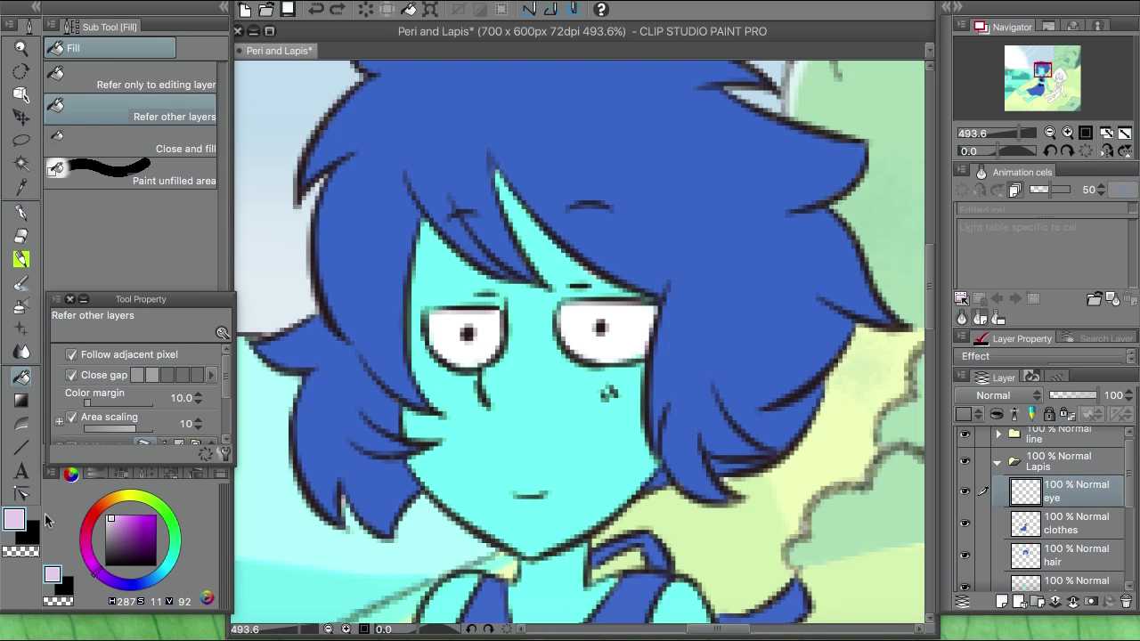
Set white as the second colour, add a layer clipped to the eye layer and paint lilac shading across both upper eyes
{"action": "left_click", "coordinate": [34, 527]}
{"action": "key", "text": "ctrl+shift+n"}
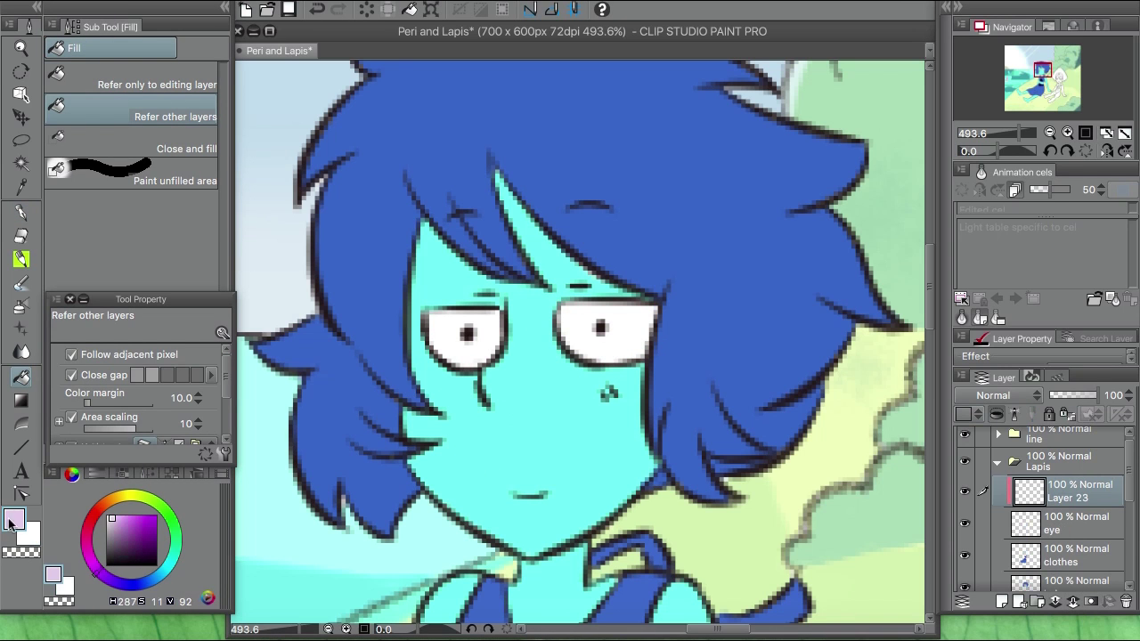
{"action": "key", "text": "x"}
{"action": "key", "text": "p"}
{"action": "key", "text": "ctrl+z"}
{"action": "left_click_drag", "start_coordinate": [563, 310], "coordinate": [657, 309]}
{"action": "left_click_drag", "start_coordinate": [503, 310], "coordinate": [427, 314]}
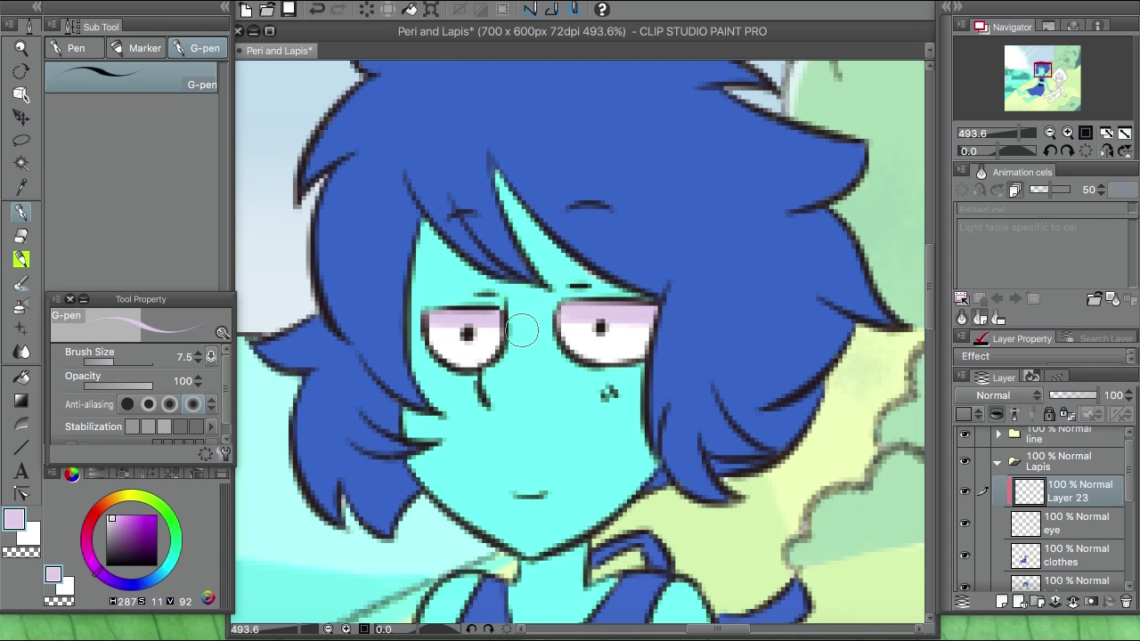
Add a layer clipped to the lapis line layer and set the G-pen to white with a brush size of 1.6
{"action": "left_click", "coordinate": [997, 434]}
{"action": "left_click", "coordinate": [1073, 502]}
{"action": "key", "text": "ctrl+shift+n"}
{"action": "key", "text": "ctrl+plus"}
{"action": "key", "text": "x"}
{"action": "left_click", "coordinate": [105, 356]}
{"action": "key", "text": "ctrl+alt+0"}
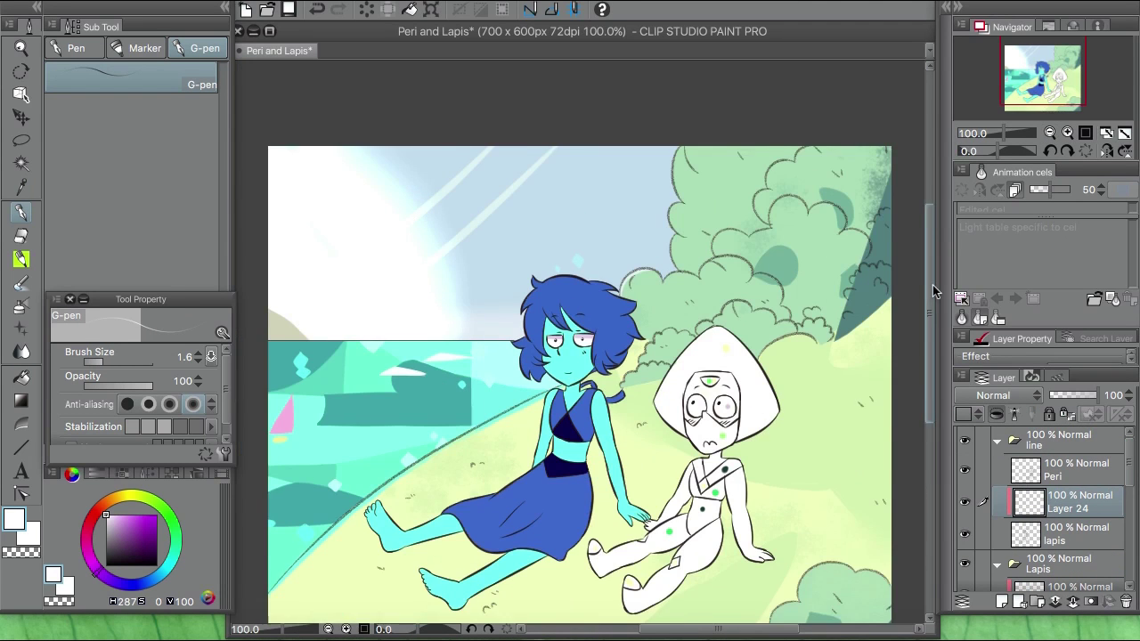
Create a layer folder named "Peri" above the Lapis folder
{"action": "left_click_drag", "start_coordinate": [717, 630], "coordinate": [793, 632]}
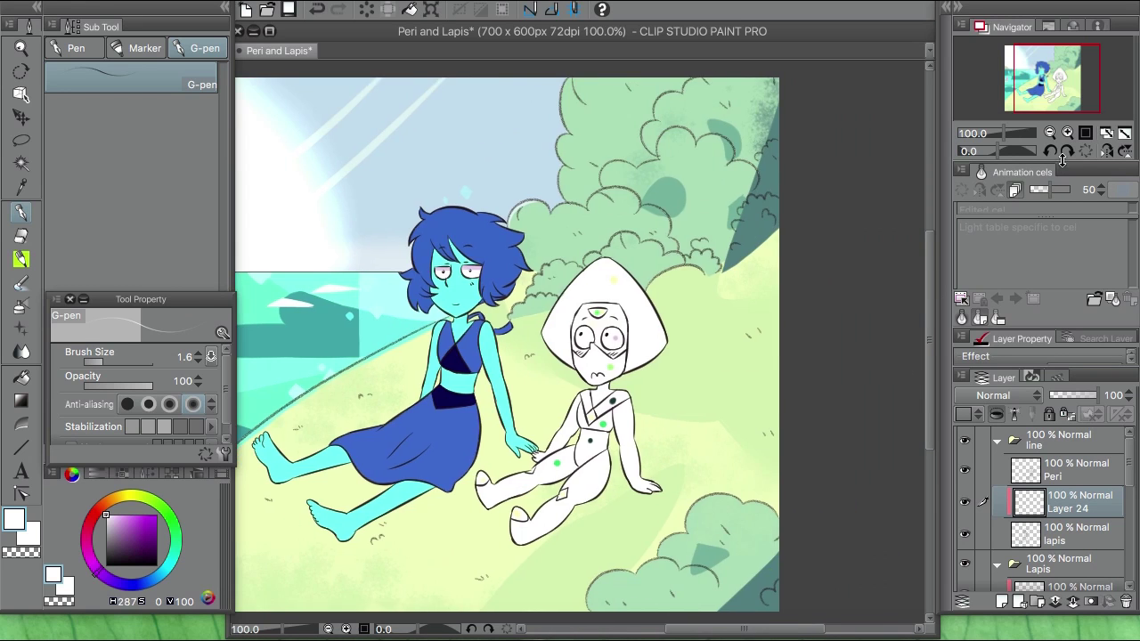
{"action": "left_click", "coordinate": [1068, 132]}
{"action": "key", "text": "ctrl+z"}
{"action": "key", "text": "ctrl+z"}
{"action": "key", "text": "ctrl+z"}
{"action": "left_click", "coordinate": [1036, 602]}
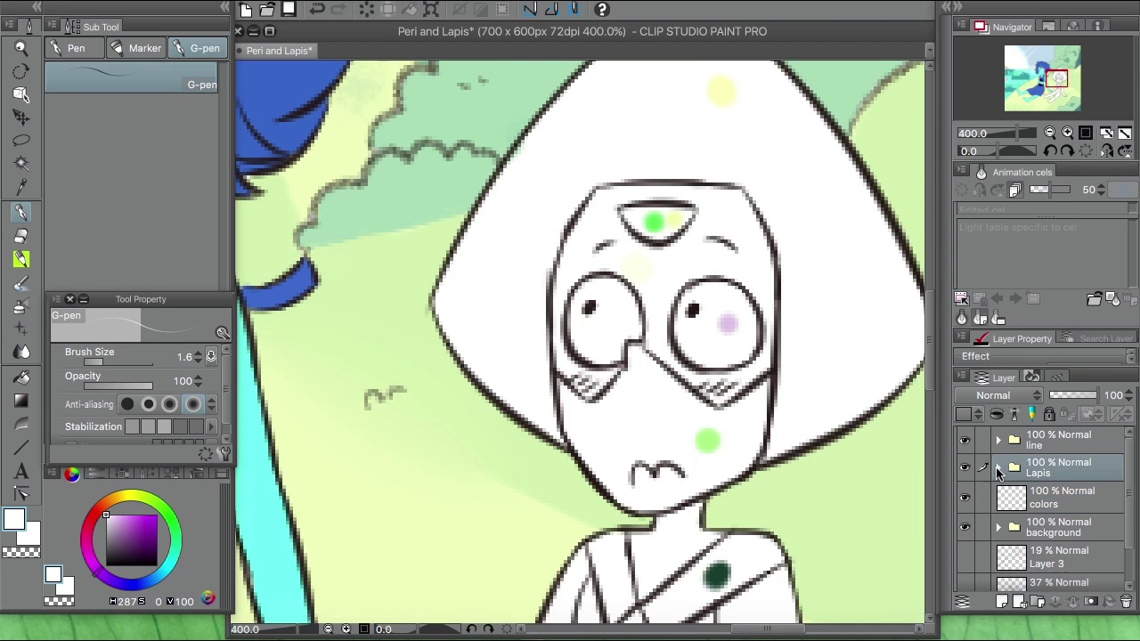
{"action": "double_click", "coordinate": [1059, 466]}
{"action": "type", "text": "Peri"}
{"action": "key", "text": "Return"}
Add a layer named "skin" inside the Peri folder
{"action": "left_click", "coordinate": [1002, 602]}
{"action": "double_click", "coordinate": [1076, 497]}
{"action": "type", "text": "skin"}
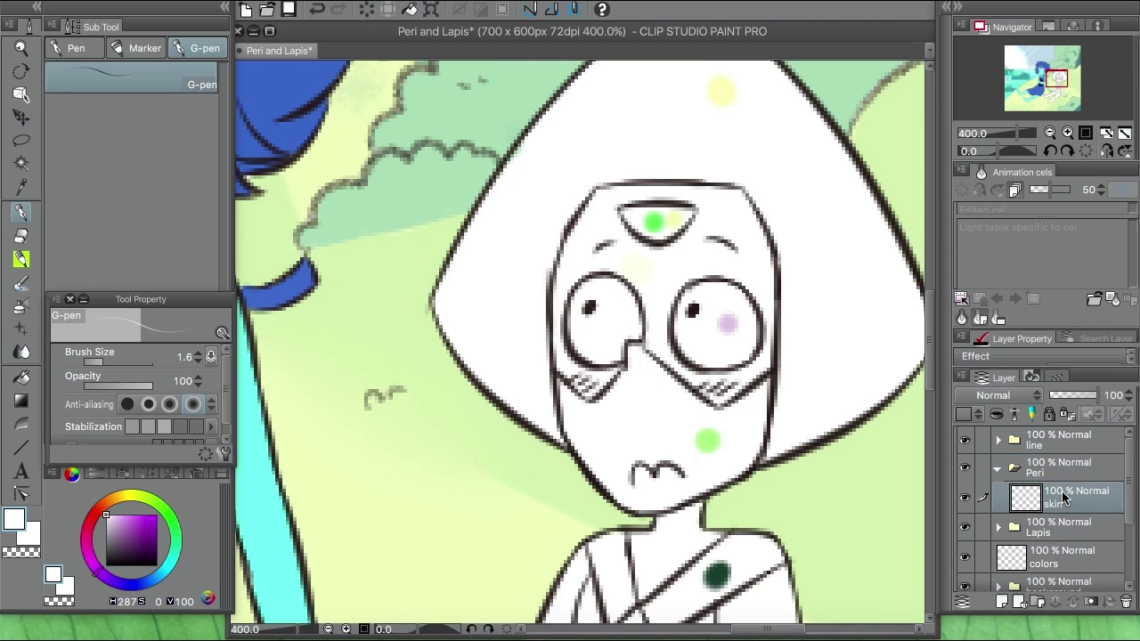
{"action": "key", "text": "Return"}
Fill Peri's lower face, neck and arms with the light green sampled from the reference dot on her cheek
{"action": "left_click", "coordinate": [708, 438], "text": "alt"}
{"action": "key", "text": "g"}
{"action": "left_click", "coordinate": [650, 418]}
{"action": "scroll", "coordinate": [578, 401], "scroll_direction": "down", "scroll_amount": 3}
{"action": "left_click", "coordinate": [552, 478]}
{"action": "scroll", "coordinate": [552, 478], "scroll_direction": "down", "scroll_amount": 5}
{"action": "scroll", "coordinate": [623, 356], "scroll_direction": "up", "scroll_amount": 4}
Set the G-pen brush size to 4.5 and touch up the gaps in Peri's green skin
{"action": "key", "text": "p"}
{"action": "key", "text": "bracketleft"}
{"action": "key", "text": "bracketleft"}
{"action": "key", "text": "bracketleft"}
{"action": "key", "text": "bracketleft"}
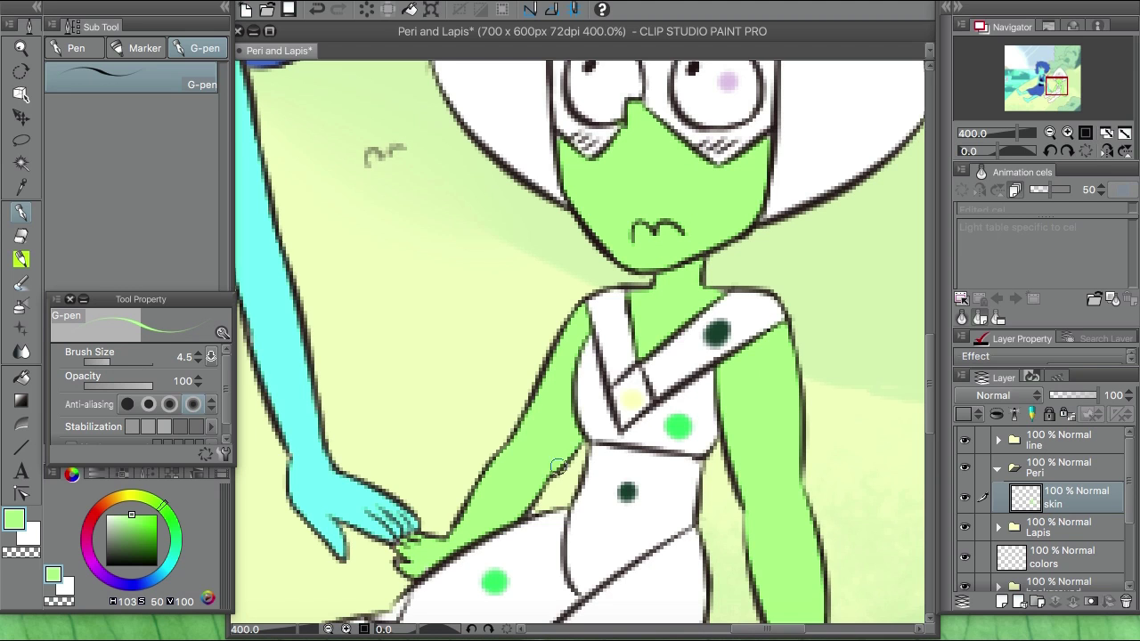
{"action": "scroll", "coordinate": [766, 198], "scroll_direction": "up", "scroll_amount": 2}
{"action": "scroll", "coordinate": [666, 332], "scroll_direction": "up", "scroll_amount": 3}
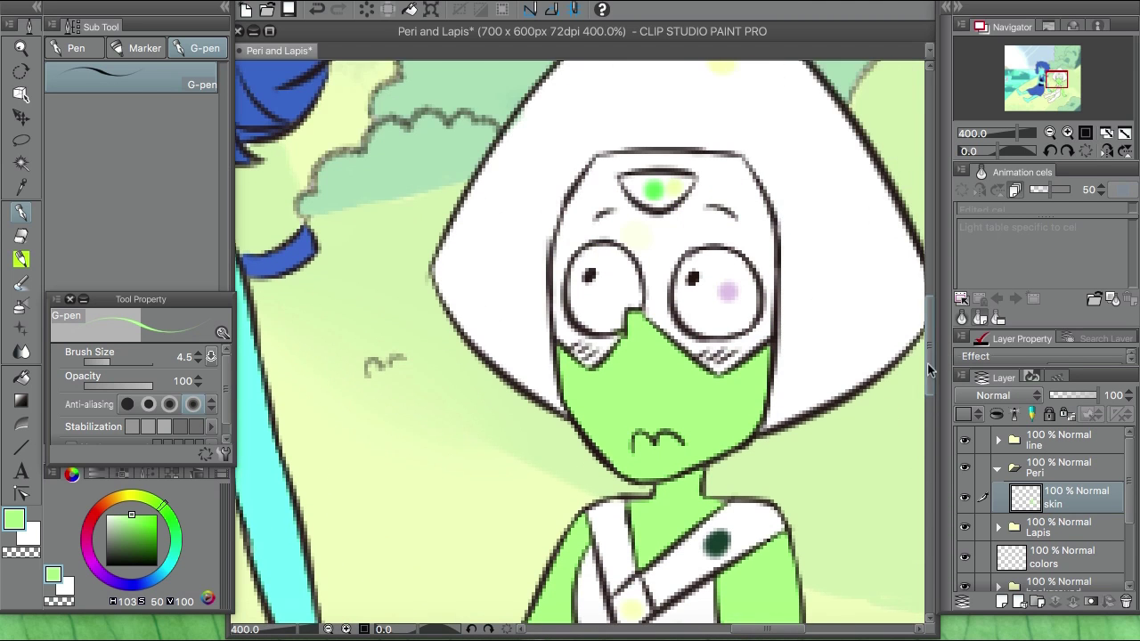
Add a layer named "hair" above Peri's skin layer, fill her hair with the sampled pale yellow and touch it up
{"action": "key", "text": "ctrl+shift+n"}
{"action": "scroll", "coordinate": [579, 343], "scroll_direction": "up", "scroll_amount": 3}
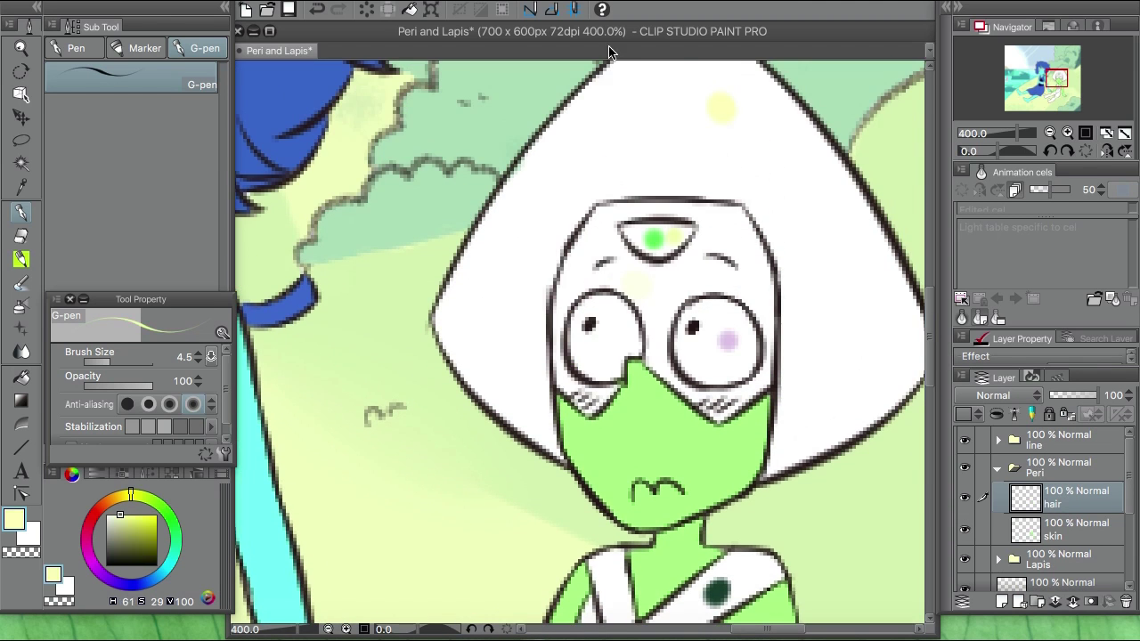
{"action": "key", "text": "g"}
{"action": "left_click", "coordinate": [445, 255]}
{"action": "scroll", "coordinate": [579, 343], "scroll_direction": "right", "scroll_amount": 3}
{"action": "key", "text": "p"}
{"action": "scroll", "coordinate": [426, 456], "scroll_direction": "down", "scroll_amount": 3}
Add a layer named "gem" above Peri's hair layer
{"action": "left_click", "coordinate": [1001, 601]}
{"action": "double_click", "coordinate": [1068, 502]}
{"action": "type", "text": "gem"}
{"action": "key", "text": "Return"}
Mix a pale yellow-green with hue 70, saturation 32 and value 100, and colour Peri's forehead gem
{"action": "left_click", "coordinate": [173, 514]}
{"action": "left_click", "coordinate": [140, 515]}
{"action": "key", "text": "g"}
{"action": "left_click", "coordinate": [524, 138]}
{"action": "key", "text": "p"}
{"action": "left_click", "coordinate": [69, 595]}
{"action": "scroll", "coordinate": [539, 134], "scroll_direction": "down", "scroll_amount": 5}
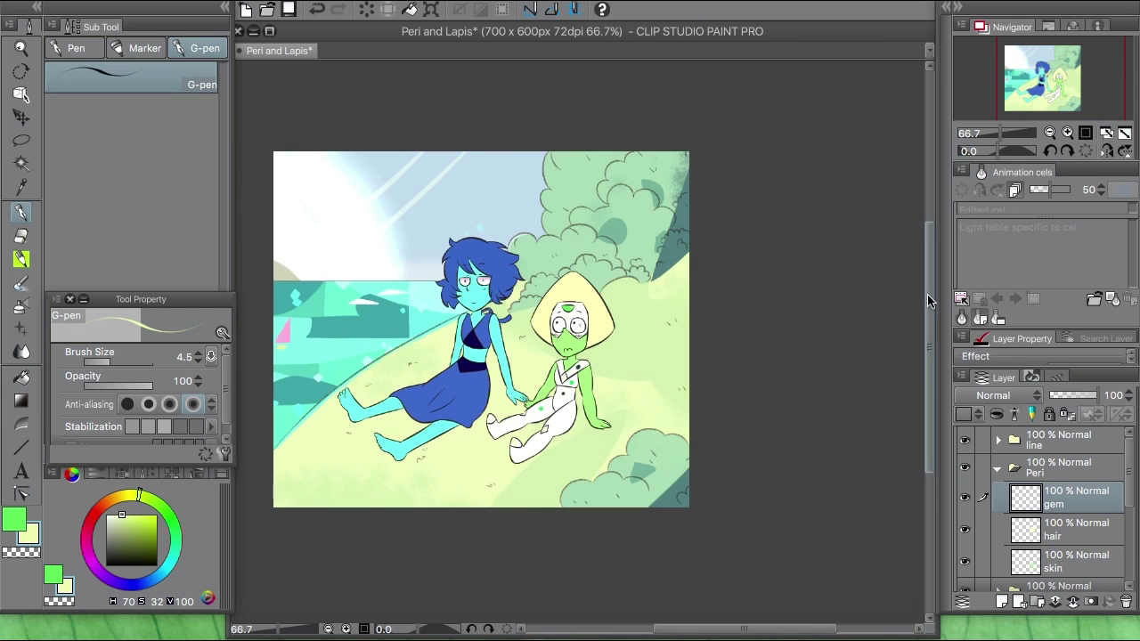
Add a layer named "clothes" above Peri's gem layer and fill her shoulder straps with the sampled dark green
{"action": "scroll", "coordinate": [579, 230], "scroll_direction": "up", "scroll_amount": 5}
{"action": "left_click", "coordinate": [579, 230], "text": "alt"}
{"action": "key", "text": "ctrl+shift+n"}
{"action": "type", "text": "clothes"}
{"action": "key", "text": "Return"}
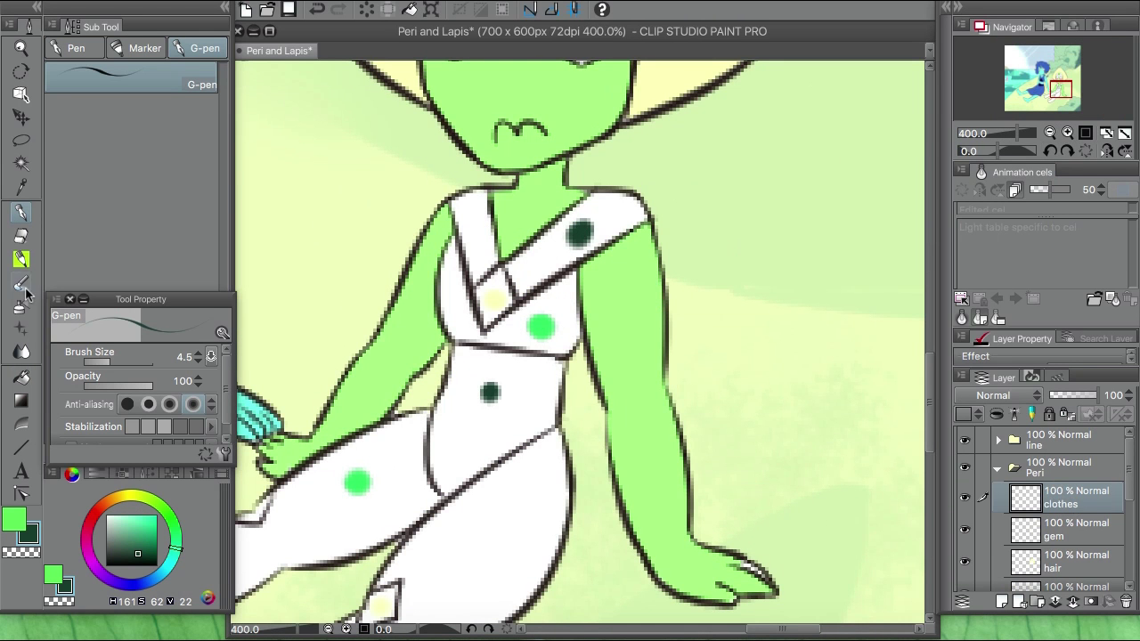
{"action": "key", "text": "g"}
{"action": "left_click", "coordinate": [571, 254]}
{"action": "key", "text": "p"}
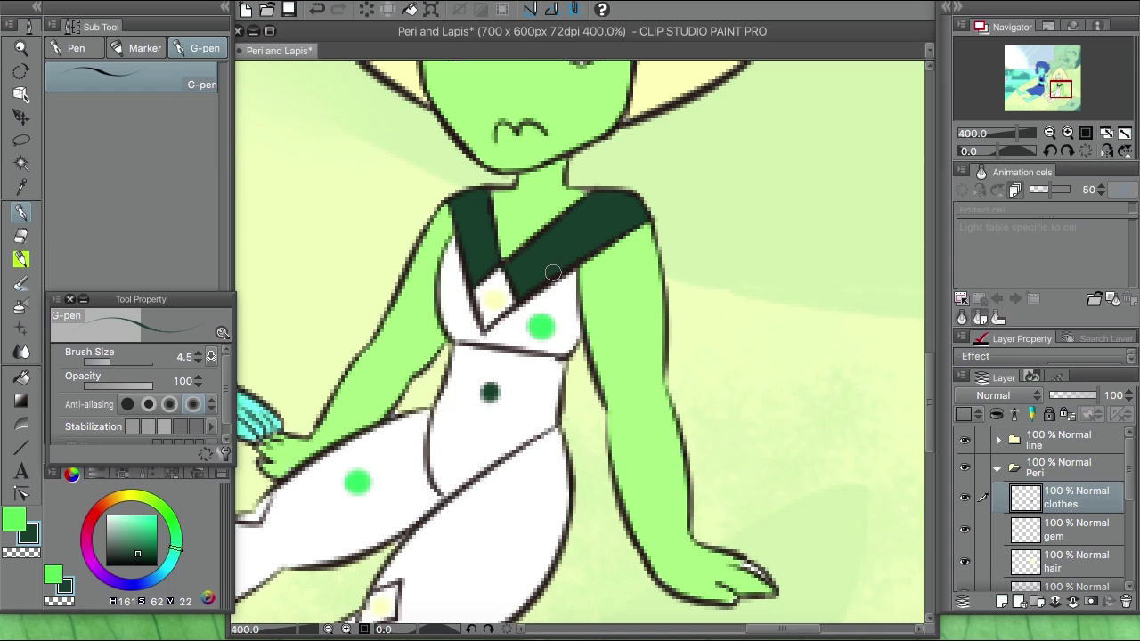
Fill the diamond on Peri's chest with the sampled pale yellow
{"action": "left_click", "coordinate": [486, 306], "text": "alt"}
{"action": "key", "text": "g"}
{"action": "key", "text": "p"}
{"action": "scroll", "coordinate": [654, 281], "scroll_direction": "left", "scroll_amount": 5}
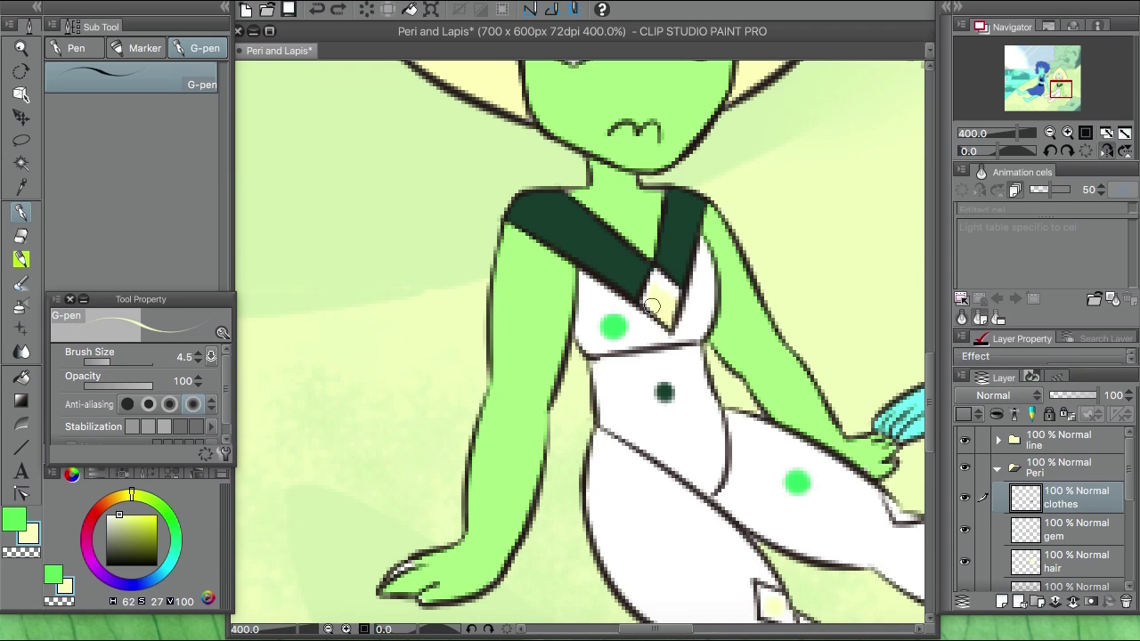
Fill both parts of Peri's bodice below the straps with the sampled bright green
{"action": "scroll", "coordinate": [660, 304], "scroll_direction": "right", "scroll_amount": 5}
{"action": "scroll", "coordinate": [659, 305], "scroll_direction": "down", "scroll_amount": 3}
{"action": "key", "text": "g"}
{"action": "left_click", "coordinate": [438, 212], "text": "alt"}
{"action": "left_click", "coordinate": [538, 200]}
{"action": "left_click", "coordinate": [462, 192]}
{"action": "key", "text": "p"}
{"action": "key", "text": "ctrl+z"}
Sample the dark green of the straps and fill Peri's waist section with it
{"action": "left_click", "coordinate": [467, 117], "text": "alt"}
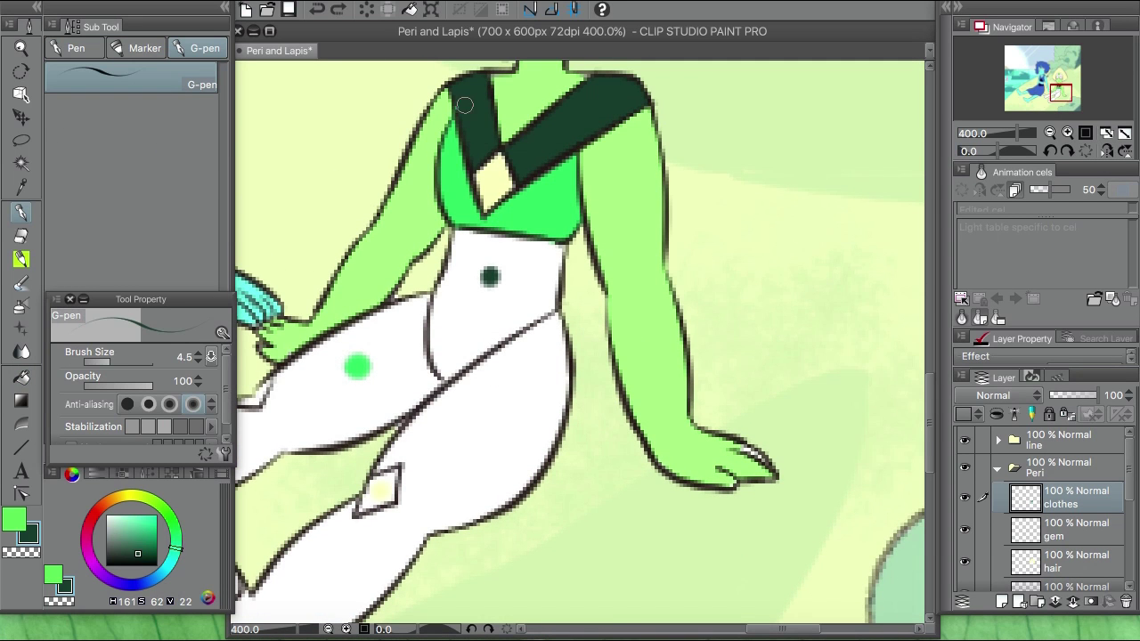
{"action": "key", "text": "g"}
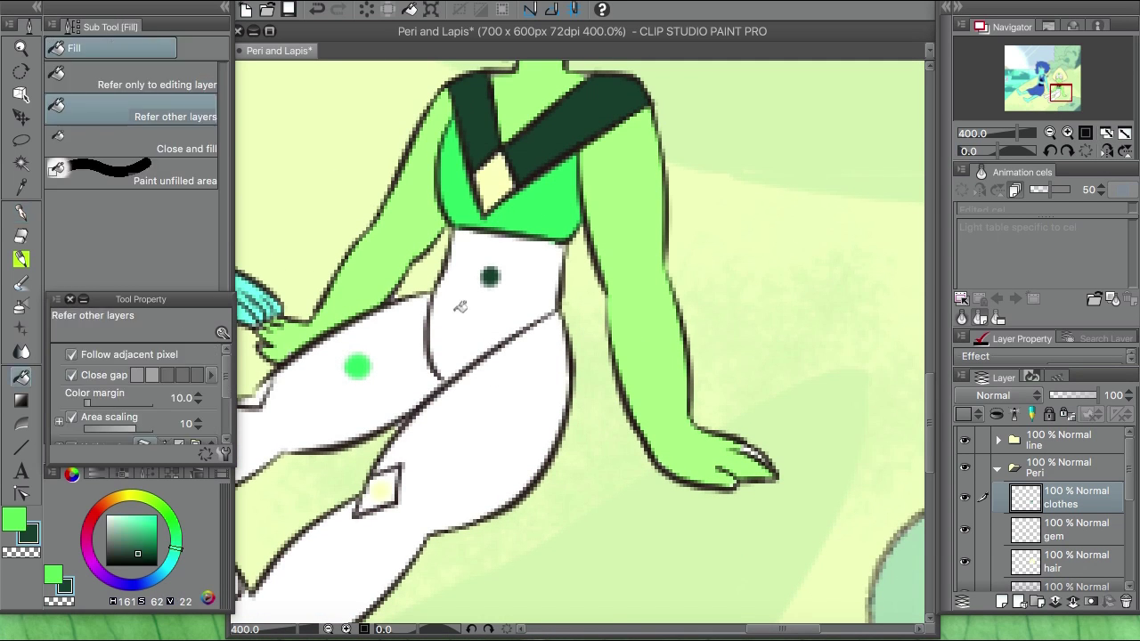
{"action": "left_click", "coordinate": [512, 267]}
{"action": "scroll", "coordinate": [926, 294], "scroll_direction": "left", "scroll_amount": 10}
{"action": "key", "text": "p"}
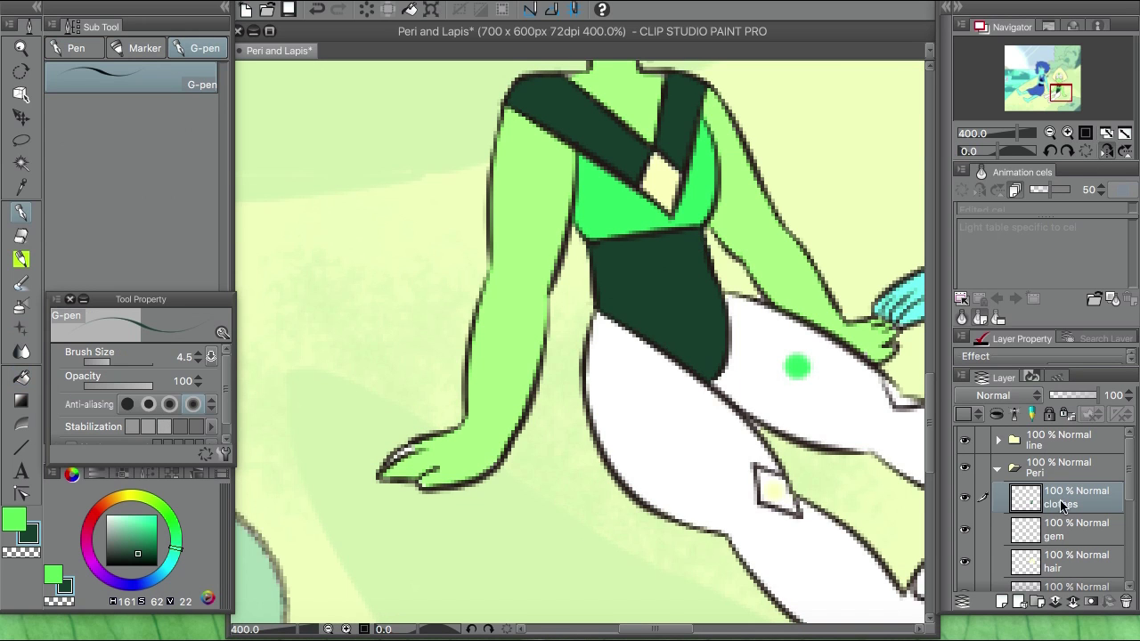
Touch up the finger gaps of Peri's hand on the skin layer, and fill her legs with bright green on the clothes layer
{"action": "left_click", "coordinate": [534, 373], "text": "ctrl+shift"}
{"action": "left_click", "coordinate": [499, 418], "text": "alt"}
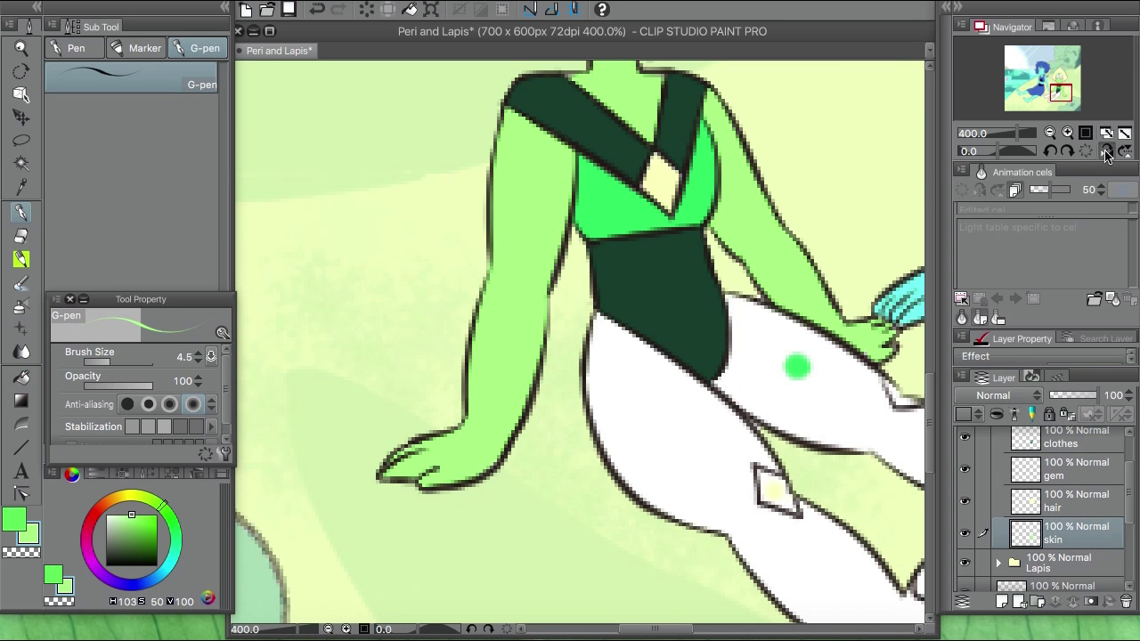
{"action": "key", "text": "g"}
{"action": "left_click", "coordinate": [612, 398]}
{"action": "left_click", "coordinate": [780, 426]}
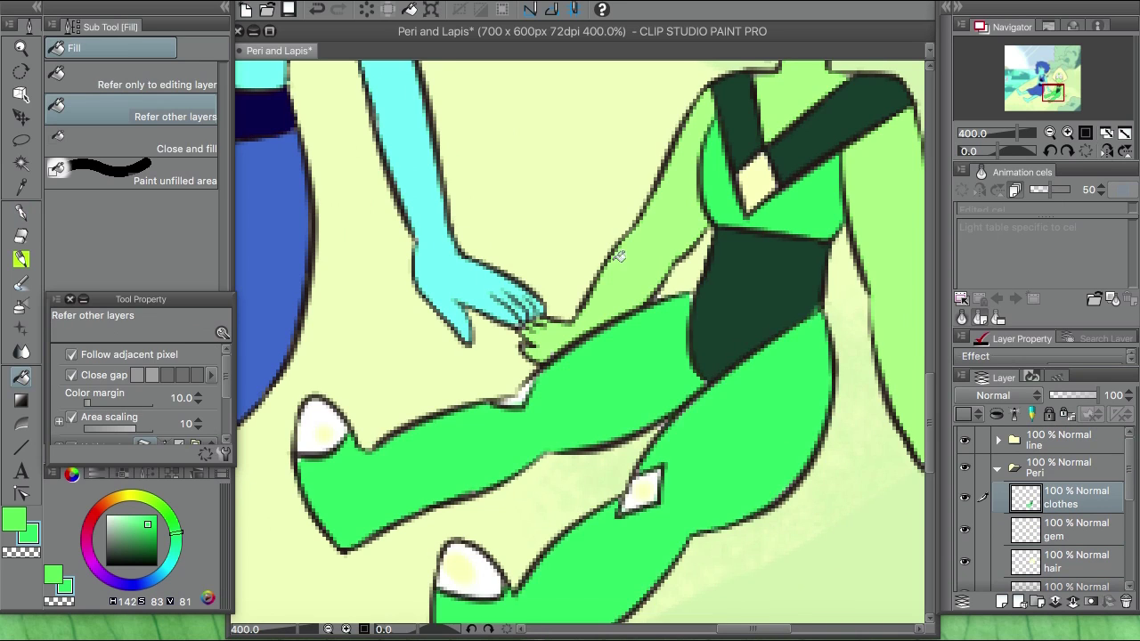
Touch up the dark green waist edge, and fill Peri's knee diamonds and toe caps with the sampled pale yellow
{"action": "key", "text": "p"}
{"action": "key", "text": "h"}
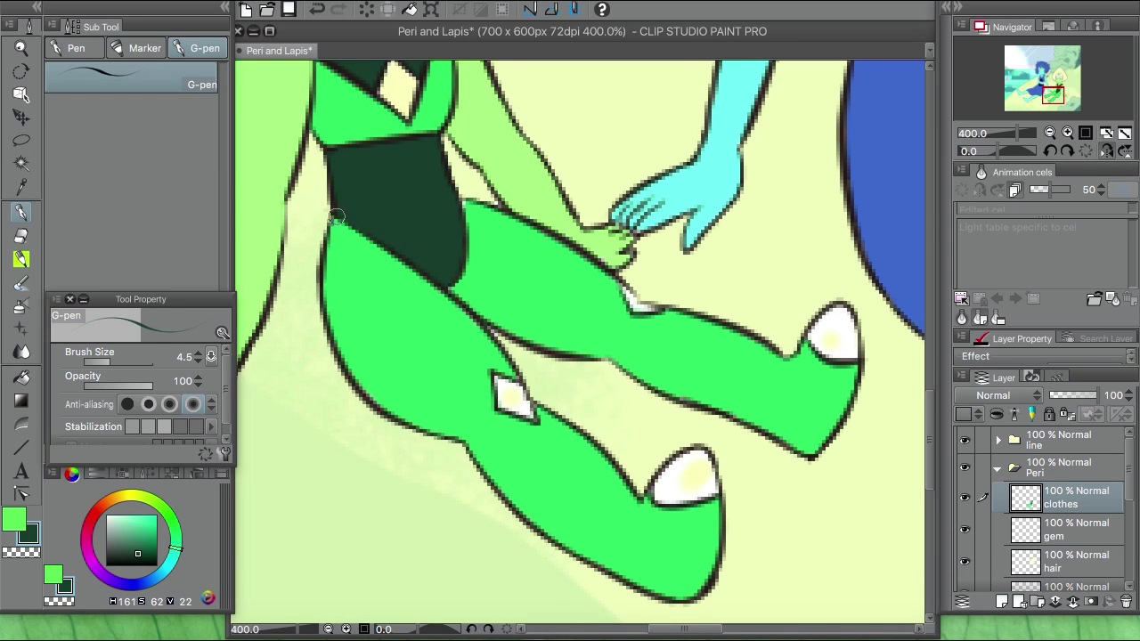
{"action": "left_click", "coordinate": [267, 307], "text": "alt"}
{"action": "key", "text": "g"}
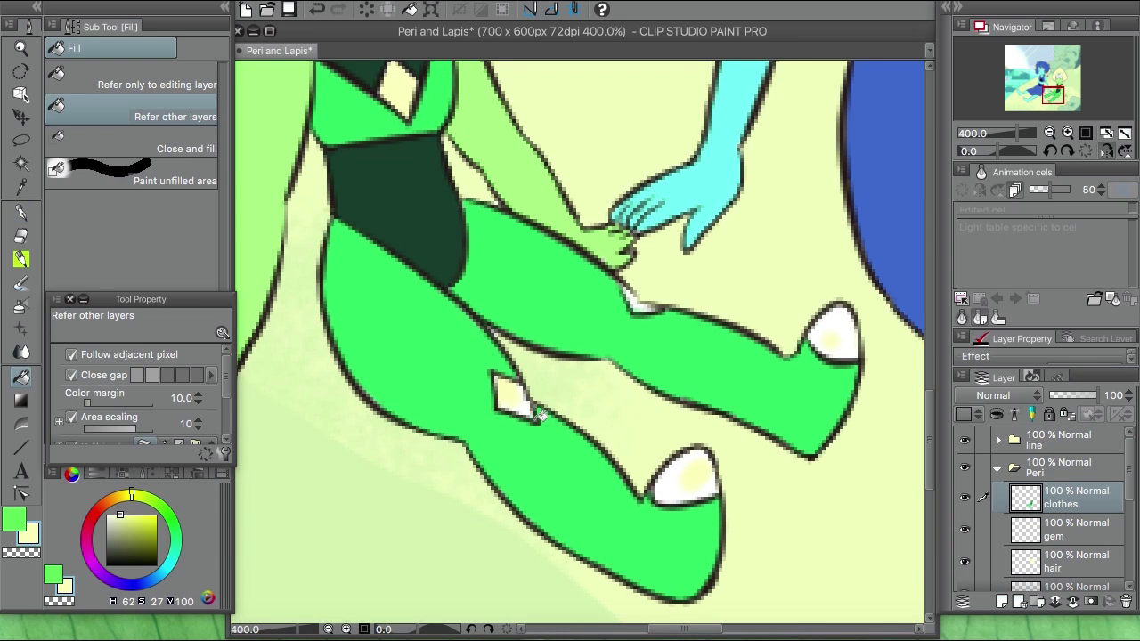
{"action": "left_click", "coordinate": [847, 343]}
{"action": "left_click", "coordinate": [684, 482]}
{"action": "key", "text": "p"}
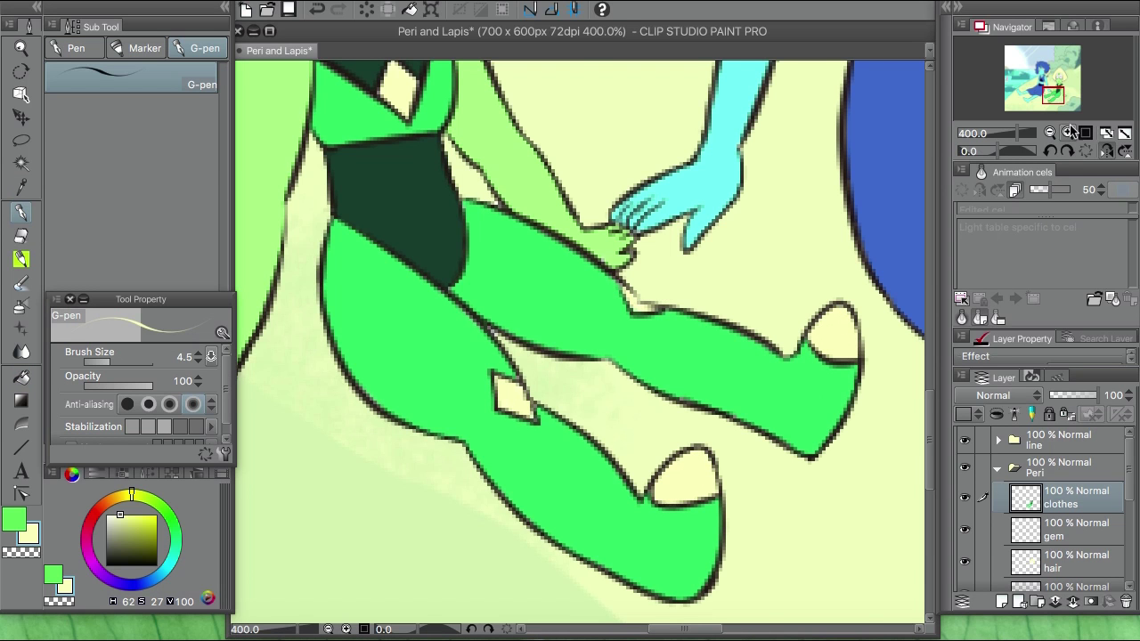
Add a layer named "eye protector" above Peri's clothes layer and fill her visor off-white with hue 60, saturation 8 and value 100
{"action": "key", "text": "ctrl+0"}
{"action": "key", "text": "h"}
{"action": "scroll", "coordinate": [596, 357], "scroll_direction": "up", "scroll_amount": 5}
{"action": "scroll", "coordinate": [931, 322], "scroll_direction": "up", "scroll_amount": 3}
{"action": "scroll", "coordinate": [931, 322], "scroll_direction": "down", "scroll_amount": 1}
{"action": "key", "text": "g"}
{"action": "key", "text": "ctrl+shift+n"}
{"action": "double_click", "coordinate": [1055, 498]}
{"action": "type", "text": "eye"}
{"action": "key", "text": "Return"}
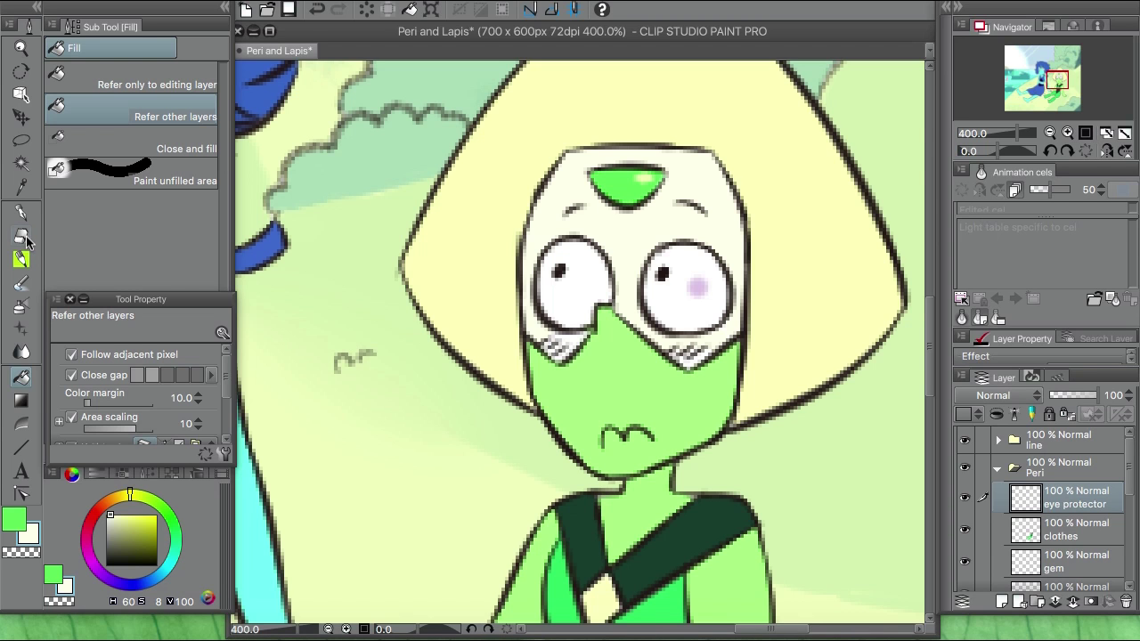
Sample the lilac reference dot and fill both of Peri's eyes with the visor's off-white
{"action": "left_click", "coordinate": [697, 285], "text": "alt"}
{"action": "key", "text": "ctrl+z"}
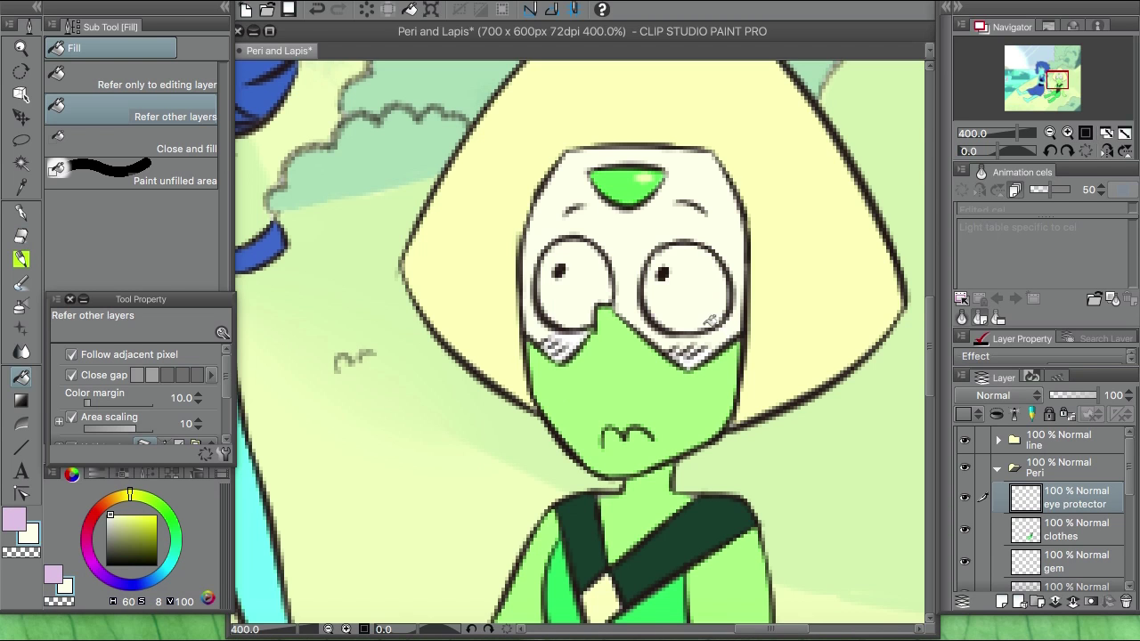
{"action": "key", "text": "p"}
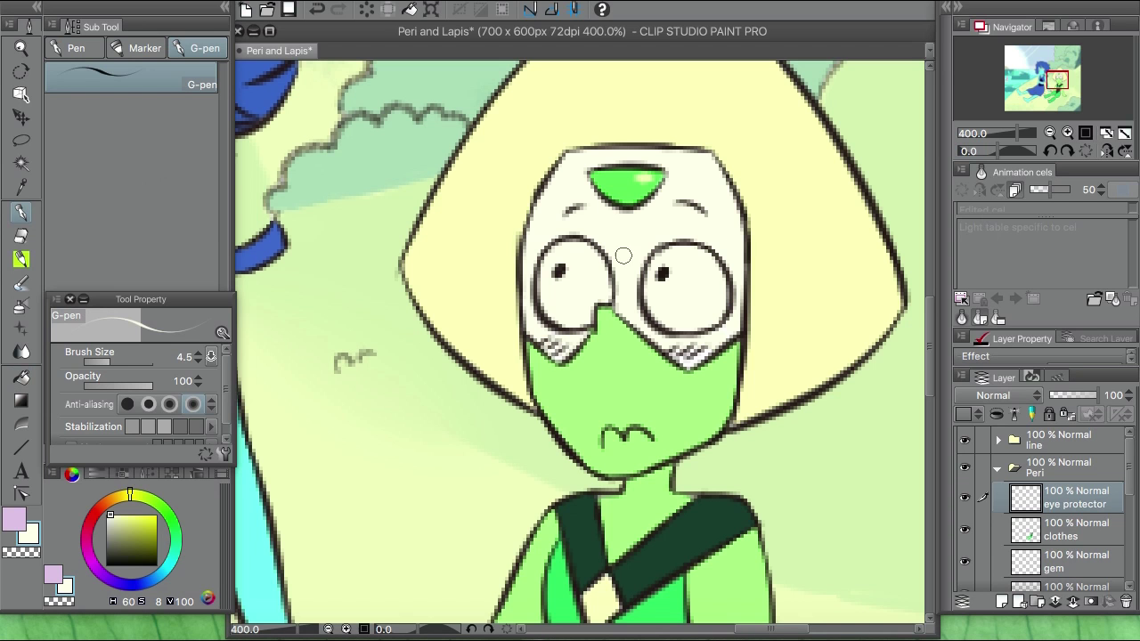
Add a layer named "eye" above the eye protector layer and shade Peri's upper eyes lilac with hue 287, saturation 11 and value 92
{"action": "left_click", "coordinate": [962, 414]}
{"action": "double_click", "coordinate": [1075, 492]}
{"action": "type", "text": "eye"}
{"action": "key", "text": "Return"}
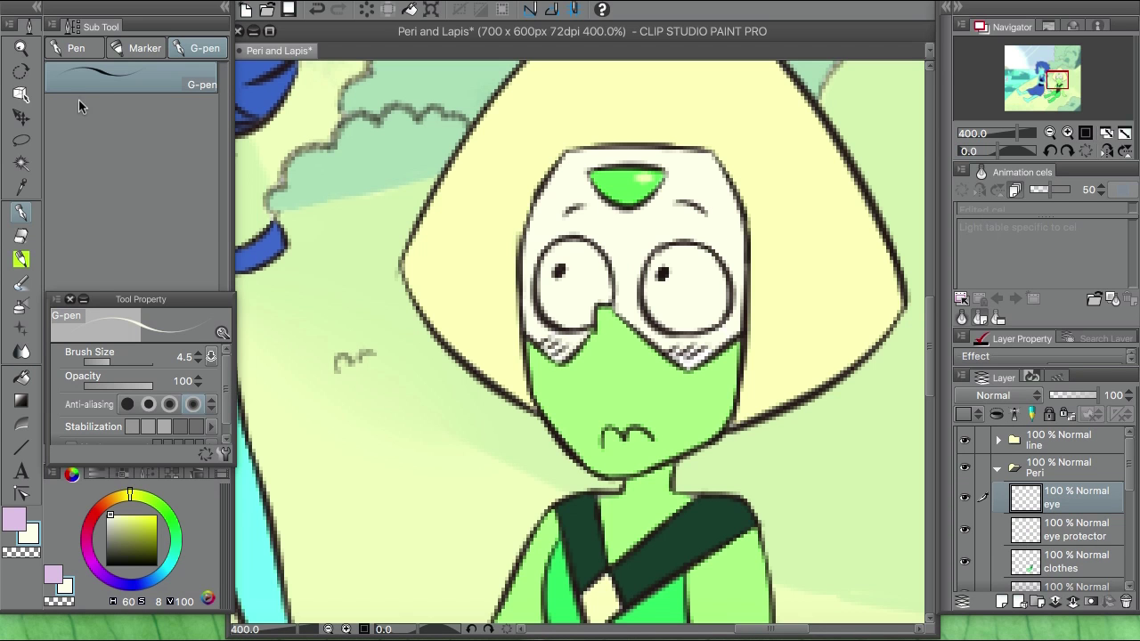
{"action": "left_click", "coordinate": [89, 521]}
{"action": "left_click", "coordinate": [112, 518]}
{"action": "mouse_move", "coordinate": [574, 268]}
{"action": "left_mouse_down"}
{"action": "mouse_move", "coordinate": [624, 264]}
{"action": "mouse_move", "coordinate": [594, 250]}
{"action": "left_mouse_up"}
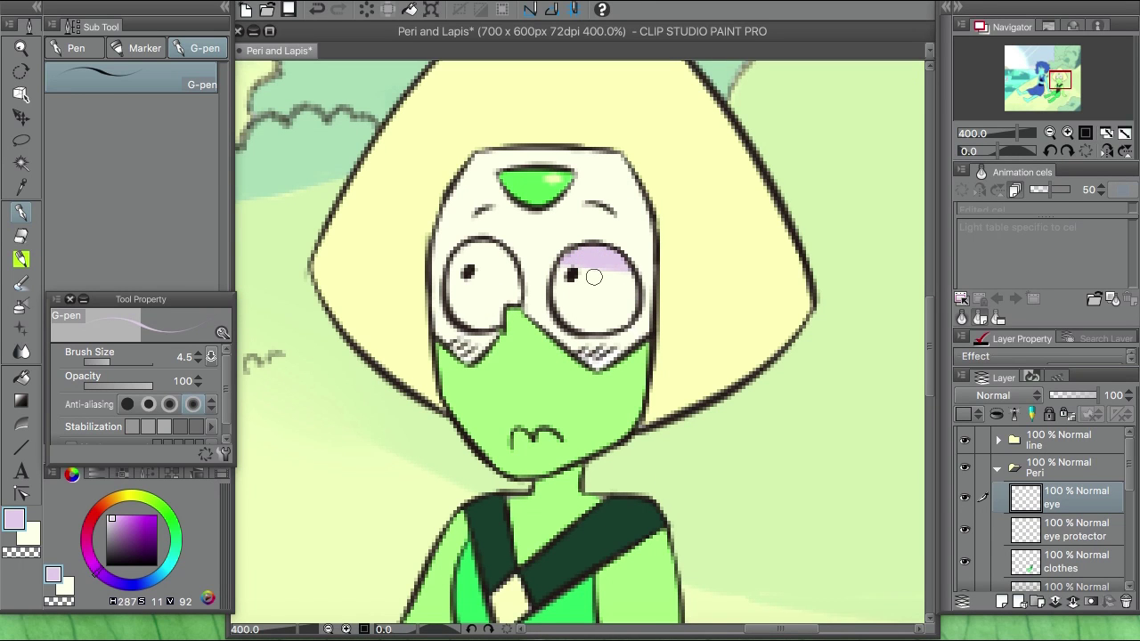
{"action": "left_click_drag", "start_coordinate": [518, 263], "coordinate": [483, 252]}
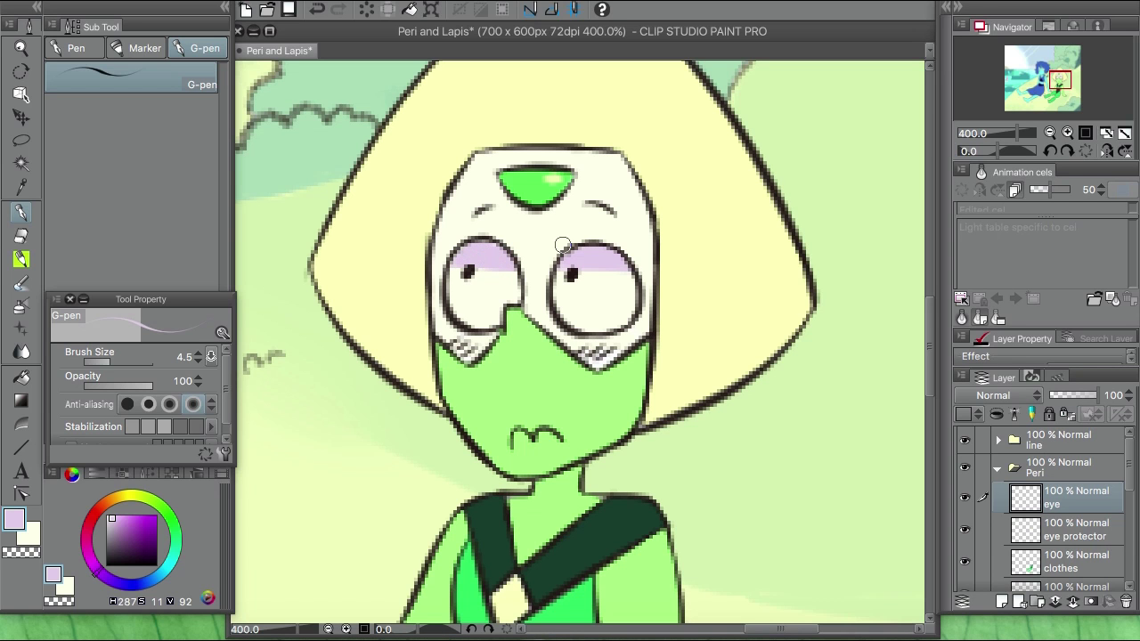
Add a clipped layer above Peri's line art and paint white highlights in both of her pupils
{"action": "left_click", "coordinate": [1064, 468]}
{"action": "left_click", "coordinate": [1051, 476]}
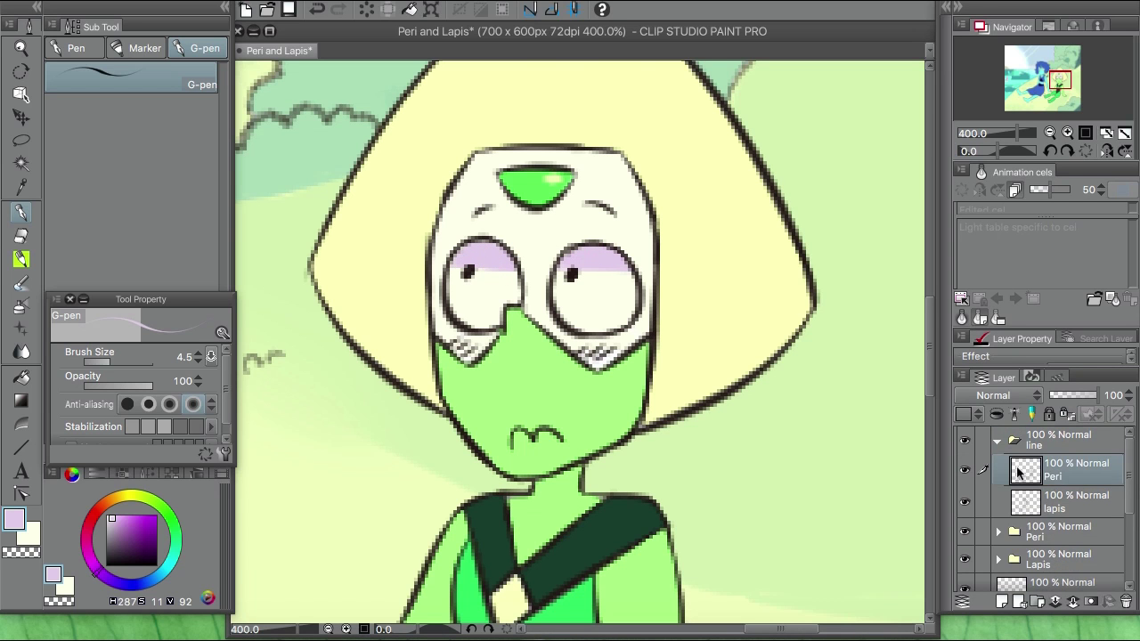
{"action": "key", "text": "ctrl+plus"}
{"action": "left_click", "coordinate": [106, 515]}
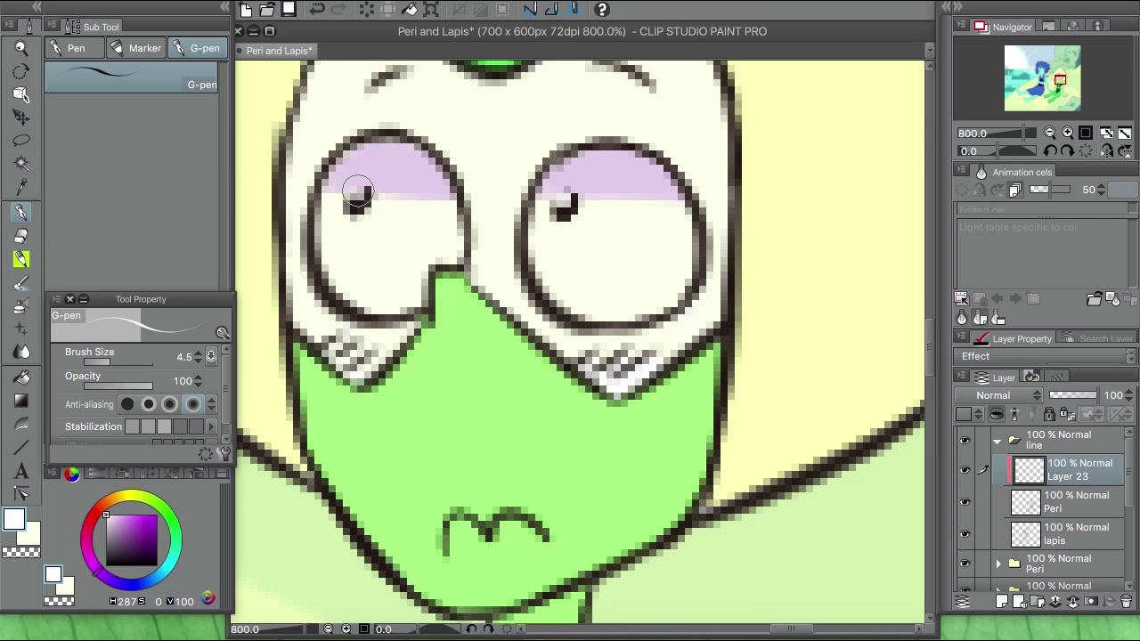
{"action": "left_click", "coordinate": [1043, 131]}
{"action": "scroll", "coordinate": [385, 255], "scroll_direction": "up", "scroll_amount": 4}
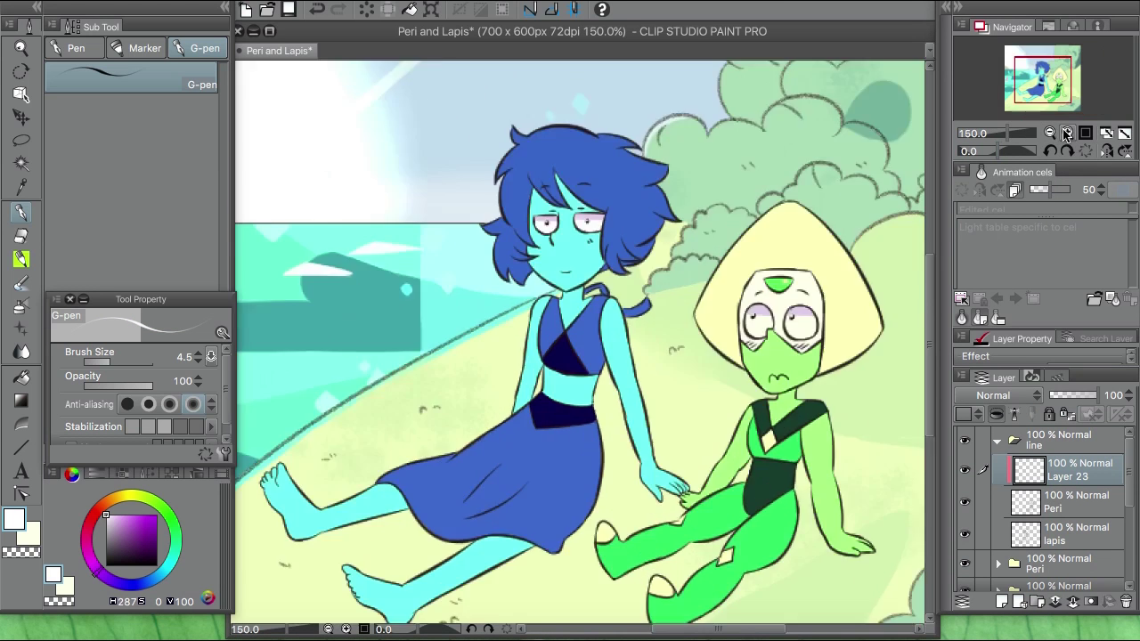
Add a clipped layer above the lapis line art and recolour her inner hair lines dark blue with hue 220, saturation 86 and value 56
{"action": "left_click", "coordinate": [695, 251], "text": "alt"}
{"action": "left_click", "coordinate": [1072, 601]}
{"action": "left_click", "coordinate": [150, 537]}
{"action": "left_click_drag", "start_coordinate": [388, 277], "coordinate": [414, 333]}
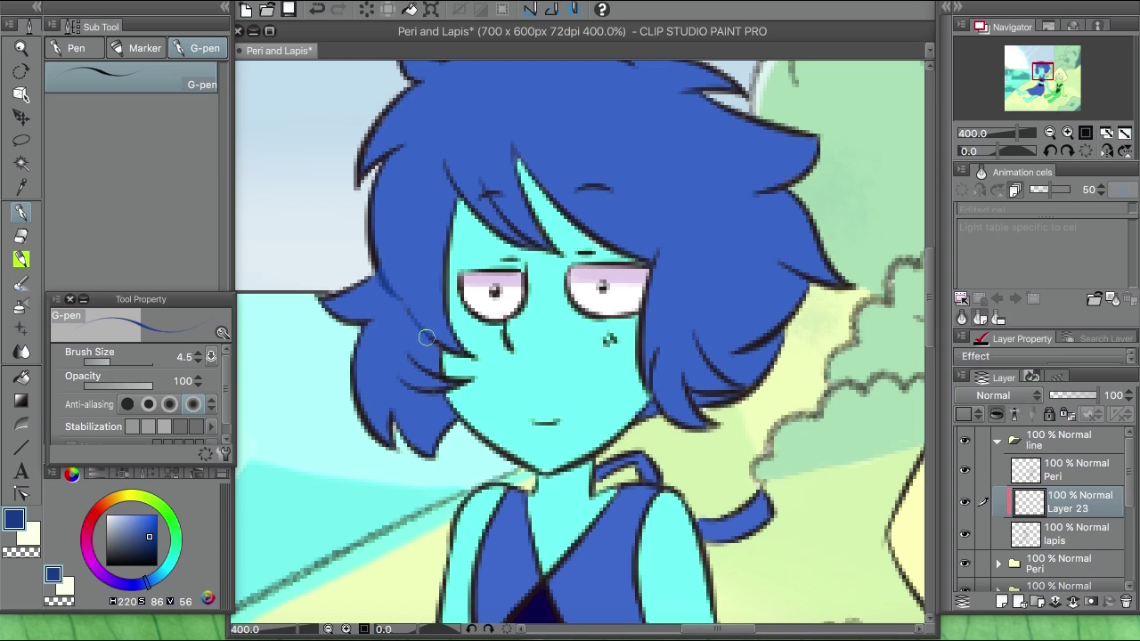
{"action": "left_click_drag", "start_coordinate": [509, 229], "coordinate": [541, 247]}
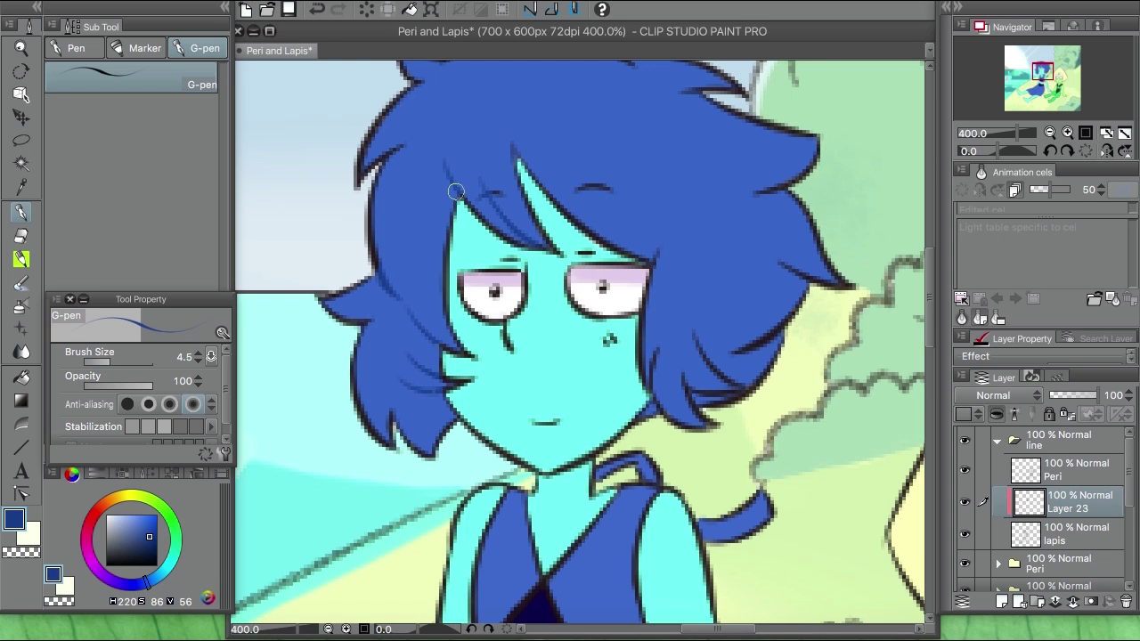
{"action": "left_click_drag", "start_coordinate": [691, 340], "coordinate": [688, 387]}
{"action": "key", "text": "ctrl+z"}
{"action": "left_click_drag", "start_coordinate": [784, 324], "coordinate": [748, 352]}
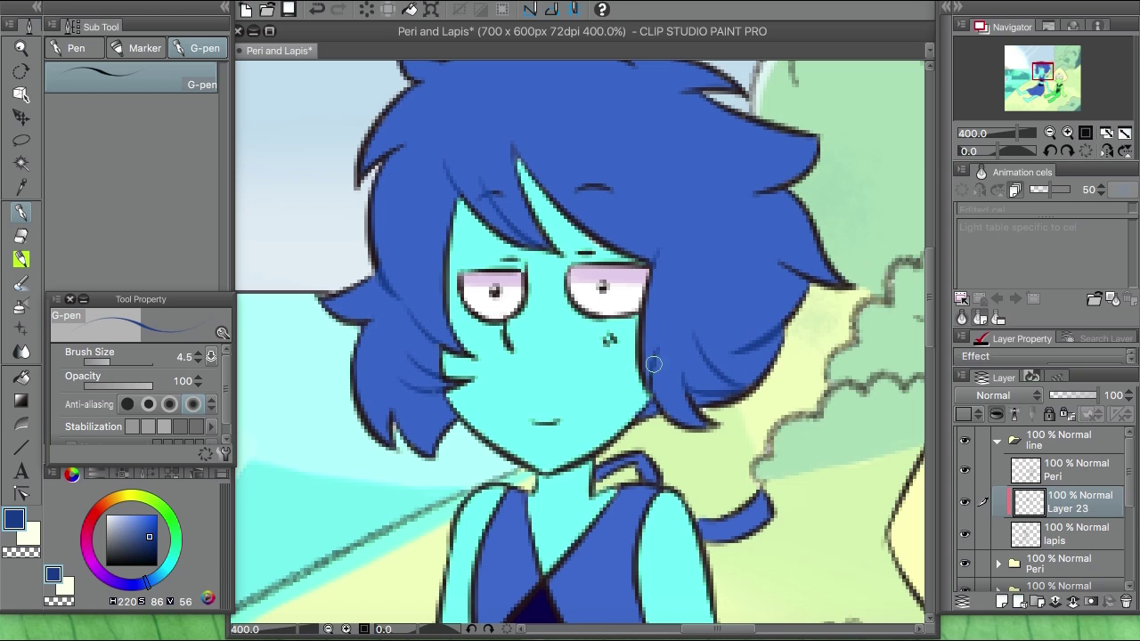
{"action": "scroll", "coordinate": [781, 259], "scroll_direction": "up", "scroll_amount": 3}
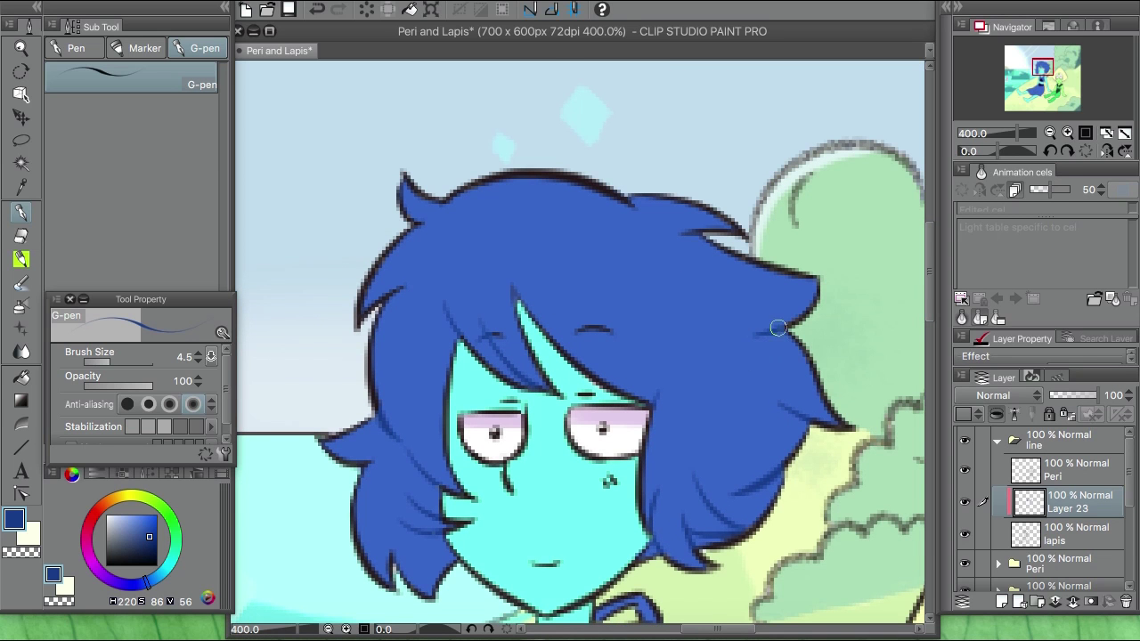
Recolour the nose and mouth lines of Lapis teal with hue 179, saturation 70 and value 47
{"action": "scroll", "coordinate": [525, 312], "scroll_direction": "down", "scroll_amount": 4}
{"action": "left_click", "coordinate": [529, 315], "text": "alt"}
{"action": "left_click_drag", "start_coordinate": [148, 518], "coordinate": [142, 535]}
{"action": "left_click_drag", "start_coordinate": [504, 260], "coordinate": [510, 285]}
{"action": "left_click_drag", "start_coordinate": [559, 360], "coordinate": [533, 358]}
{"action": "left_click", "coordinate": [141, 541]}
{"action": "key", "text": "ctrl+z"}
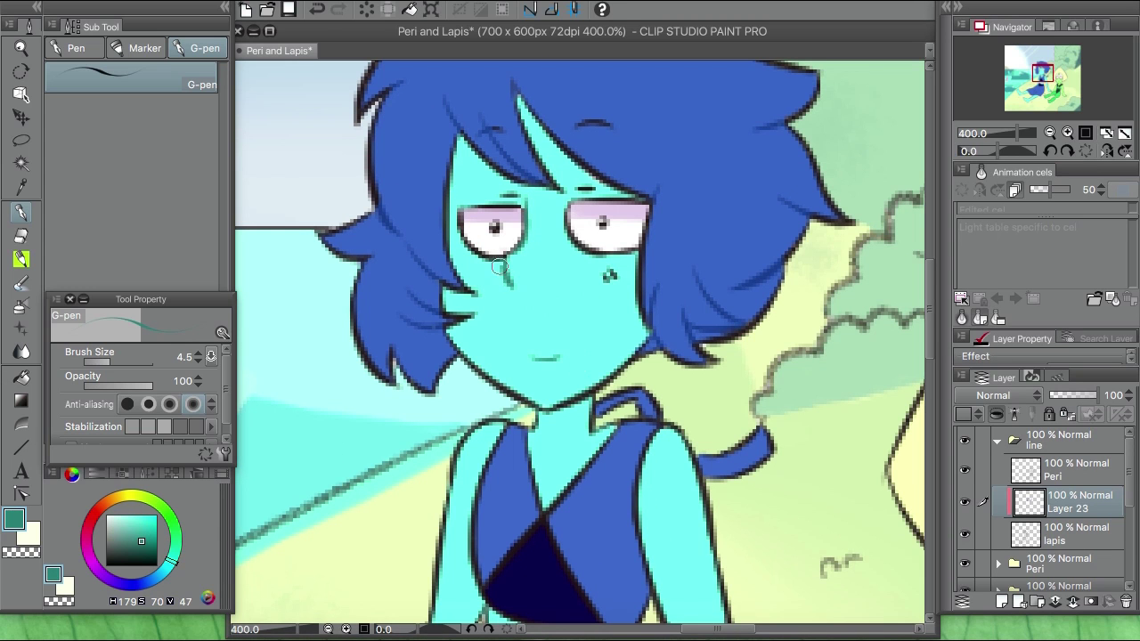
Recolour the cheek marks, finger lines and toe lines of Lapis with the same teal
{"action": "scroll", "coordinate": [841, 423], "scroll_direction": "down", "scroll_amount": 10}
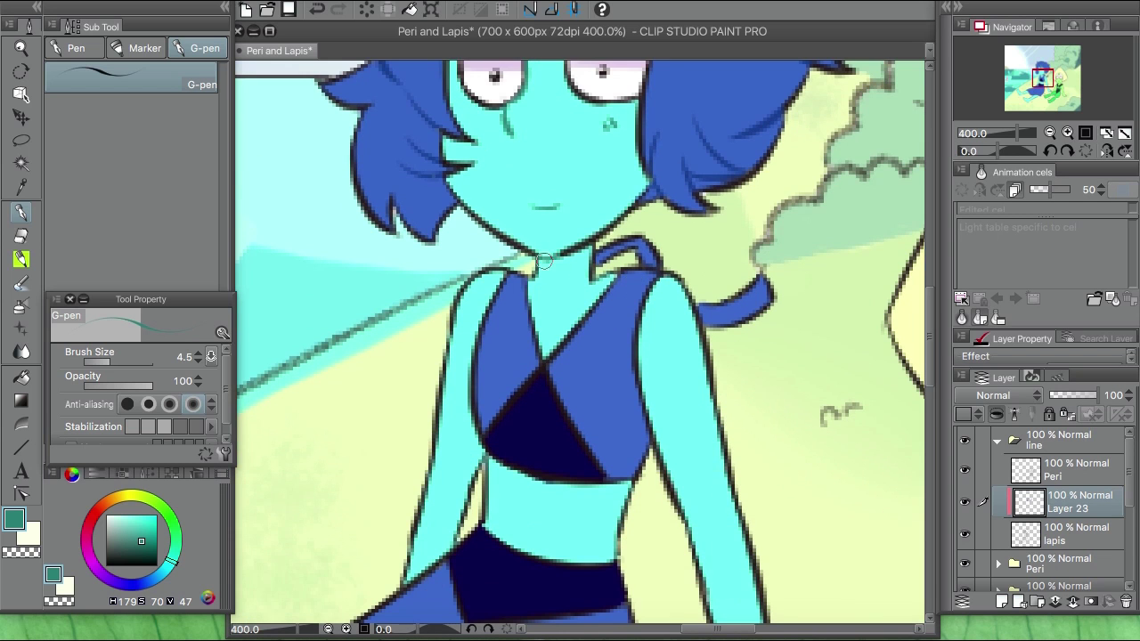
{"action": "scroll", "coordinate": [841, 423], "scroll_direction": "down", "scroll_amount": 5}
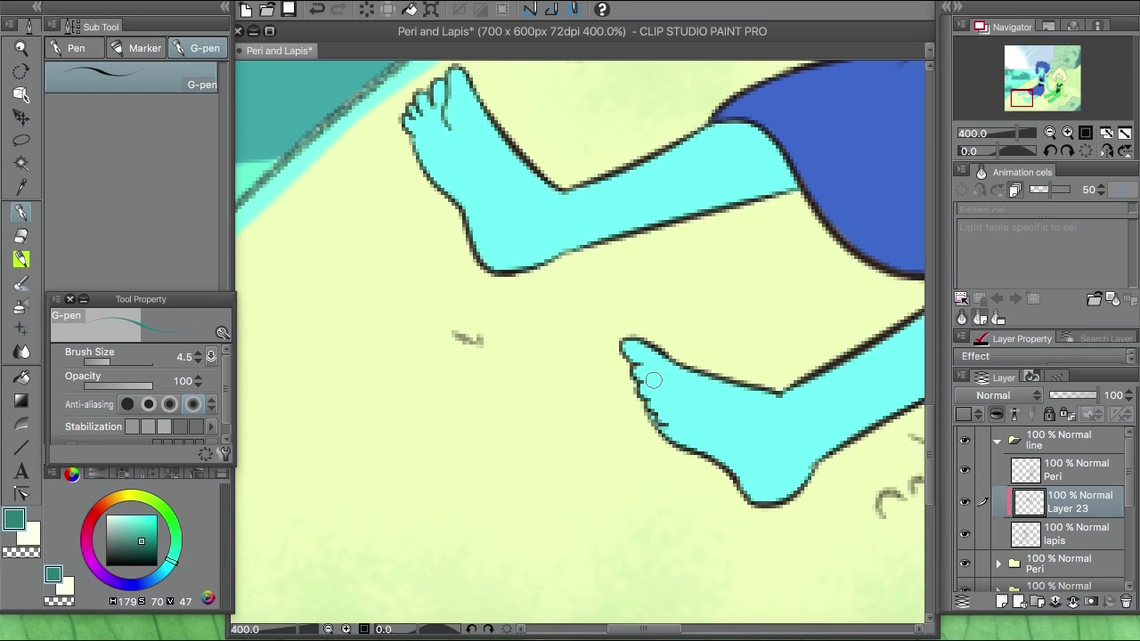
{"action": "left_click", "coordinate": [1049, 132]}
{"action": "left_click", "coordinate": [1049, 132]}
{"action": "left_click", "coordinate": [1068, 132]}
{"action": "left_click", "coordinate": [1067, 133]}
Recolour the skirt fold lines dark blue with hue 221, saturation 79 and value 58, and merge the layer into the lapis line art
{"action": "scroll", "coordinate": [931, 378], "scroll_direction": "down", "scroll_amount": 6}
{"action": "scroll", "coordinate": [934, 356], "scroll_direction": "up", "scroll_amount": 6}
{"action": "scroll", "coordinate": [935, 352], "scroll_direction": "down", "scroll_amount": 6}
{"action": "left_click", "coordinate": [611, 376], "text": "alt"}
{"action": "key", "text": "ctrl+alt+0"}
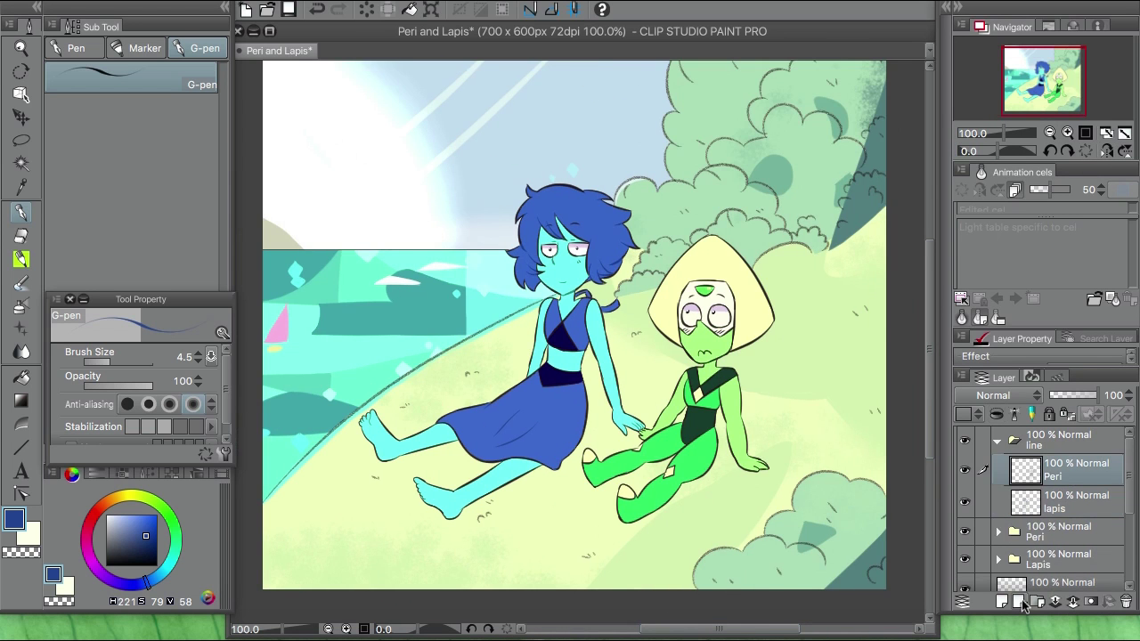
Add a clipped layer above Peri's line art and recolour her eye outlines and cheek hatching pale green with hue 103
{"action": "left_click", "coordinate": [1018, 602]}
{"action": "scroll", "coordinate": [735, 343], "scroll_direction": "up", "scroll_amount": 5}
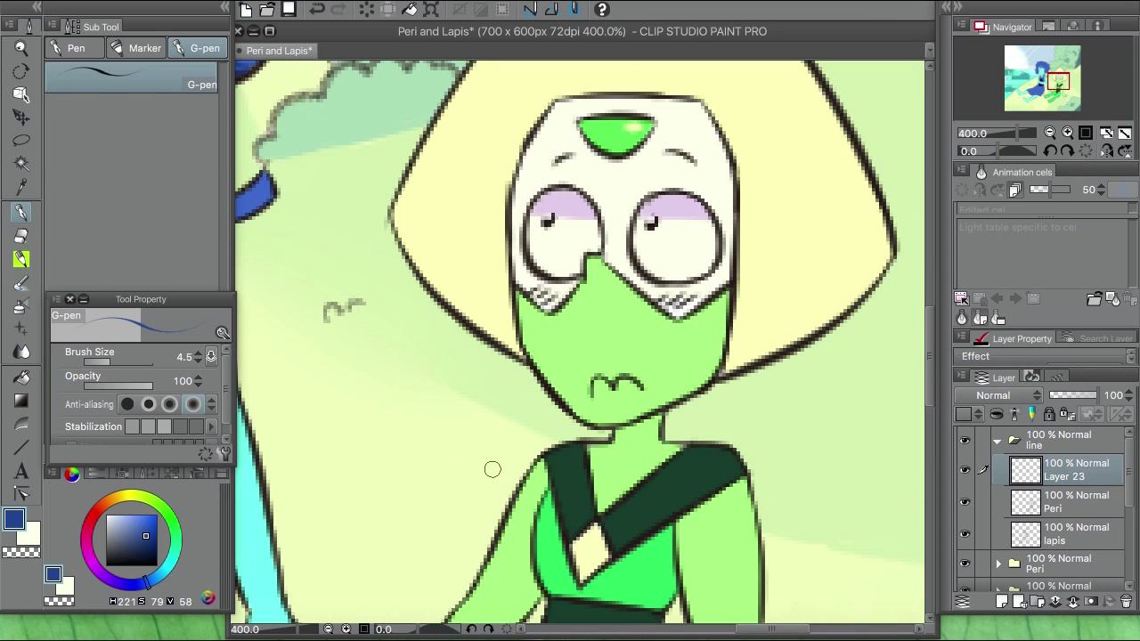
{"action": "left_click", "coordinate": [164, 504]}
{"action": "left_click", "coordinate": [136, 524]}
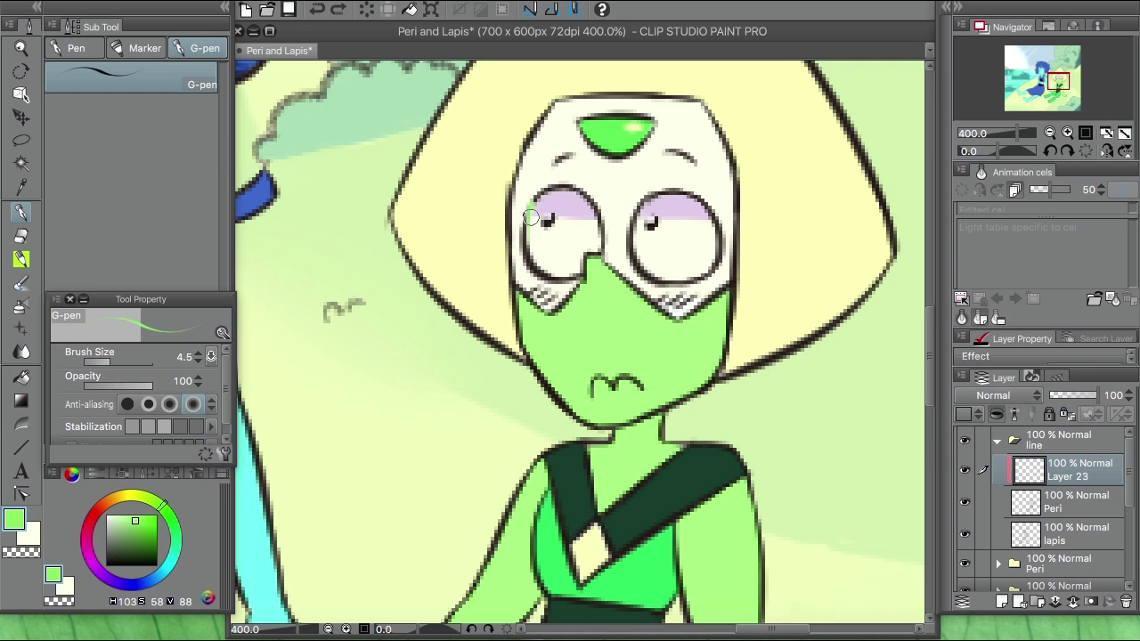
{"action": "left_click", "coordinate": [127, 515]}
{"action": "mouse_move", "coordinate": [535, 272]}
{"action": "left_mouse_down"}
{"action": "mouse_move", "coordinate": [561, 186]}
{"action": "mouse_move", "coordinate": [582, 189]}
{"action": "mouse_move", "coordinate": [603, 239]}
{"action": "mouse_move", "coordinate": [547, 271]}
{"action": "left_mouse_up"}
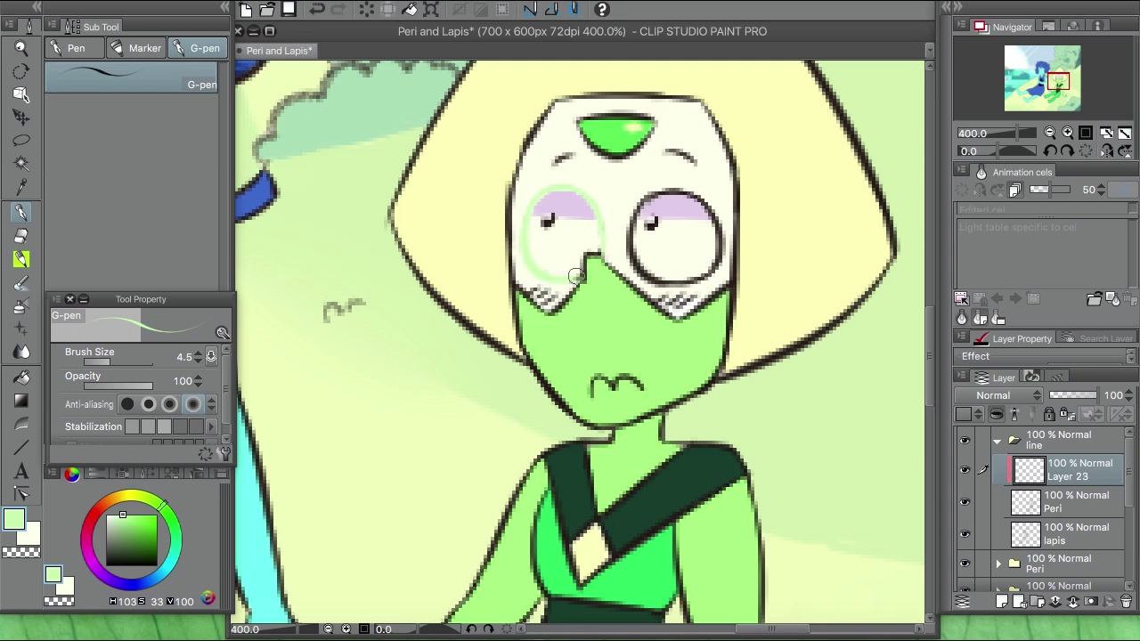
{"action": "mouse_move", "coordinate": [602, 233]}
{"action": "left_mouse_down"}
{"action": "mouse_move", "coordinate": [580, 194]}
{"action": "mouse_move", "coordinate": [525, 217]}
{"action": "mouse_move", "coordinate": [522, 243]}
{"action": "mouse_move", "coordinate": [545, 281]}
{"action": "mouse_move", "coordinate": [577, 278]}
{"action": "left_mouse_up"}
{"action": "mouse_move", "coordinate": [655, 195]}
{"action": "left_mouse_down"}
{"action": "mouse_move", "coordinate": [634, 242]}
{"action": "mouse_move", "coordinate": [676, 280]}
{"action": "mouse_move", "coordinate": [718, 225]}
{"action": "mouse_move", "coordinate": [670, 191]}
{"action": "left_mouse_up"}
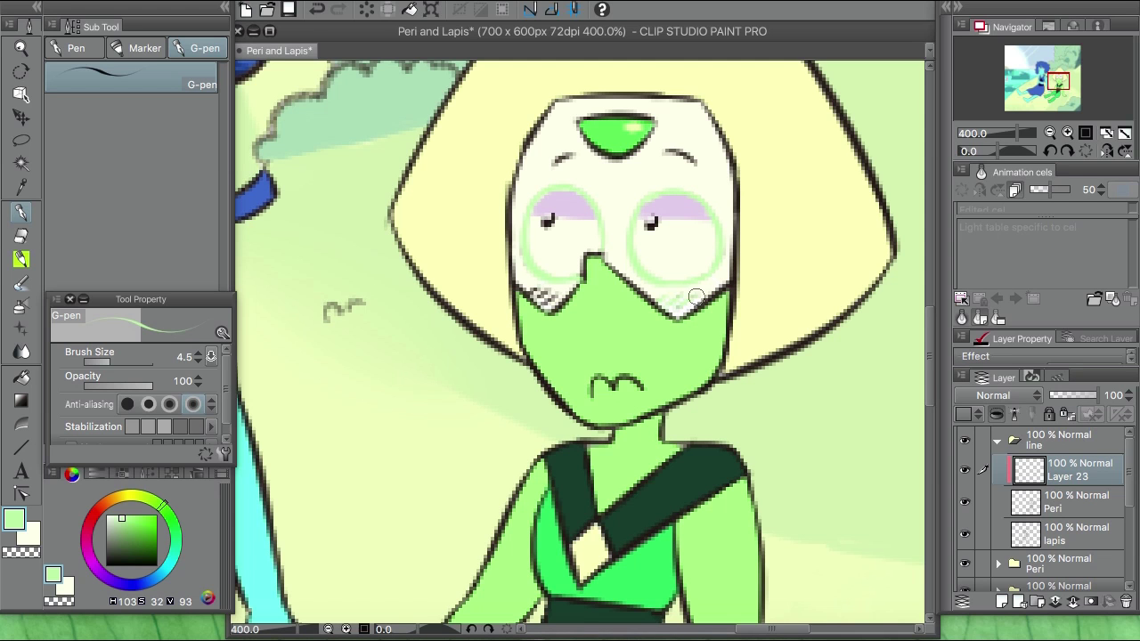
Lower the opacity of the pale green recolour layer and merge it into Peri's line art
{"action": "mouse_move", "coordinate": [1095, 403]}
{"action": "left_mouse_down"}
{"action": "mouse_move", "coordinate": [1067, 401]}
{"action": "mouse_move", "coordinate": [1077, 401]}
{"action": "left_mouse_up"}
{"action": "left_click", "coordinate": [1073, 602]}
Add a clipped layer above Peri's line art and recolour her mouth, chin and hand lines green with hue 103, saturation 67 and value 68
{"action": "left_click", "coordinate": [1001, 602]}
{"action": "left_click", "coordinate": [139, 531]}
{"action": "left_click_drag", "start_coordinate": [592, 392], "coordinate": [642, 387]}
{"action": "scroll", "coordinate": [624, 302], "scroll_direction": "down", "scroll_amount": 2}
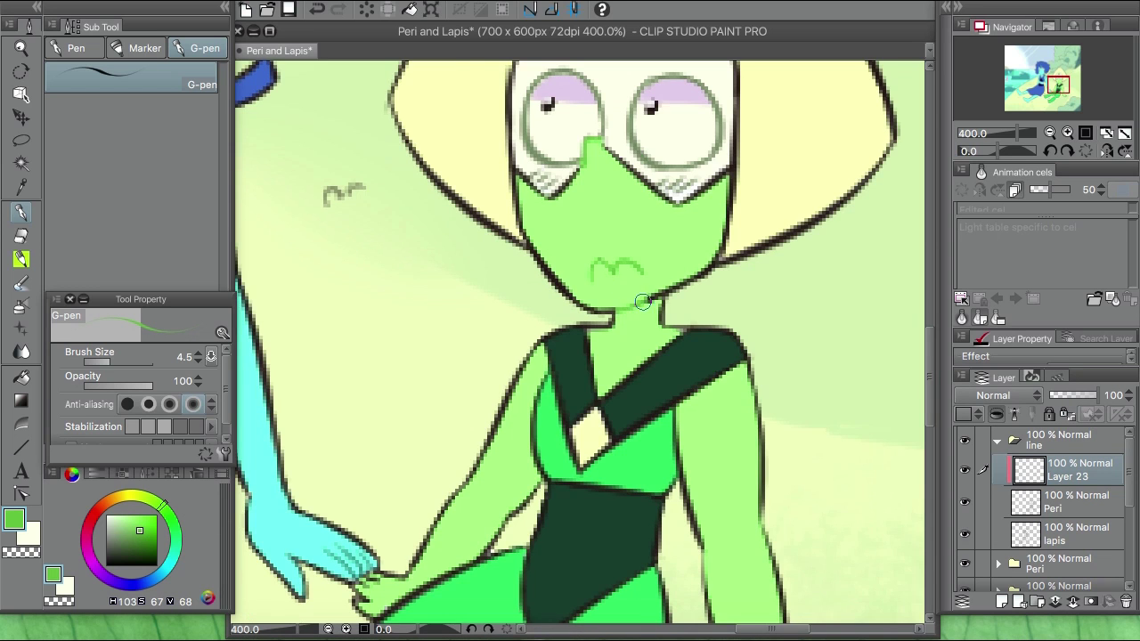
{"action": "scroll", "coordinate": [624, 303], "scroll_direction": "up", "scroll_amount": 4}
{"action": "scroll", "coordinate": [365, 517], "scroll_direction": "down", "scroll_amount": 5}
{"action": "scroll", "coordinate": [604, 522], "scroll_direction": "down", "scroll_amount": 3}
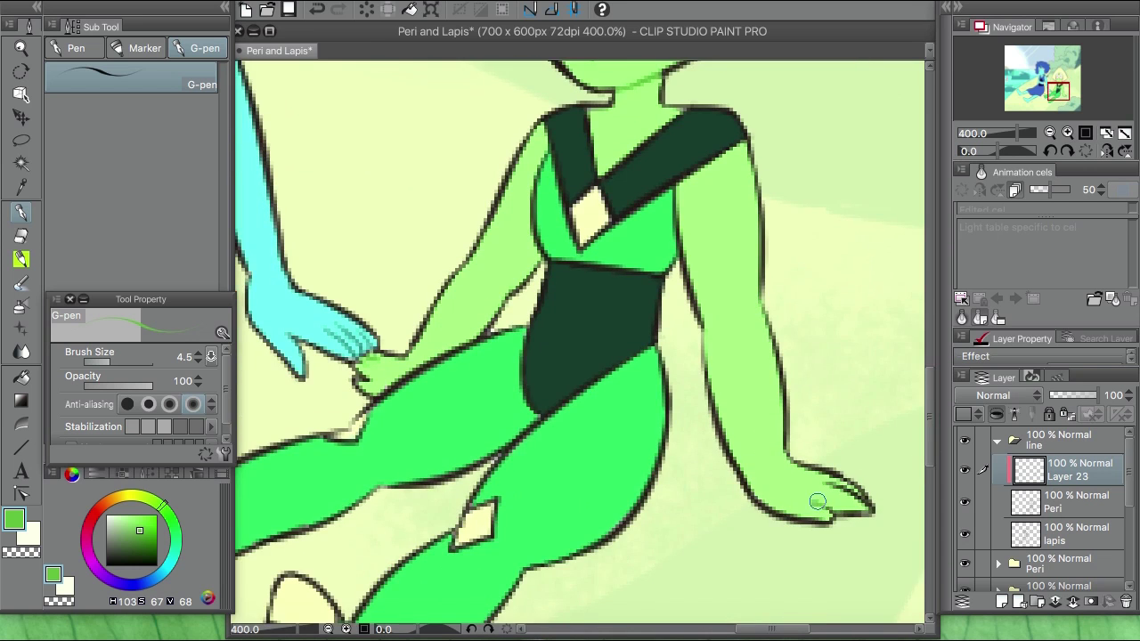
{"action": "scroll", "coordinate": [846, 490], "scroll_direction": "up", "scroll_amount": 6}
Add another clipped layer above Peri's line art and recolour her gem outline bright green with hue 121, saturation 69 and value 100
{"action": "key", "text": "ctrl+shift+n"}
{"action": "left_click", "coordinate": [553, 153], "text": "alt"}
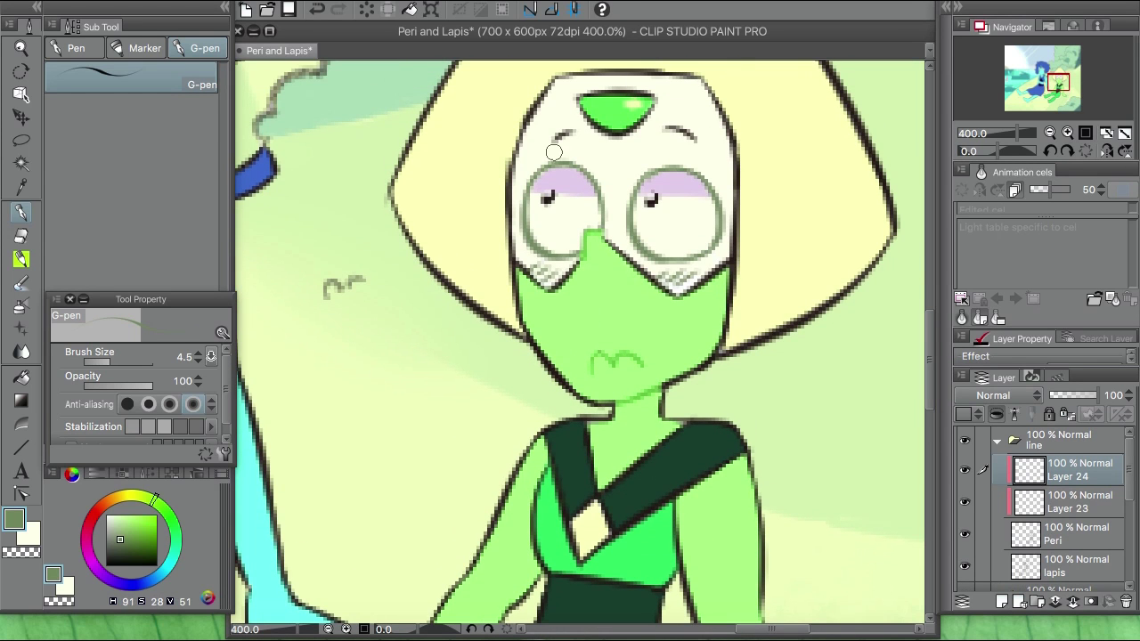
{"action": "key", "text": "ctrl+z"}
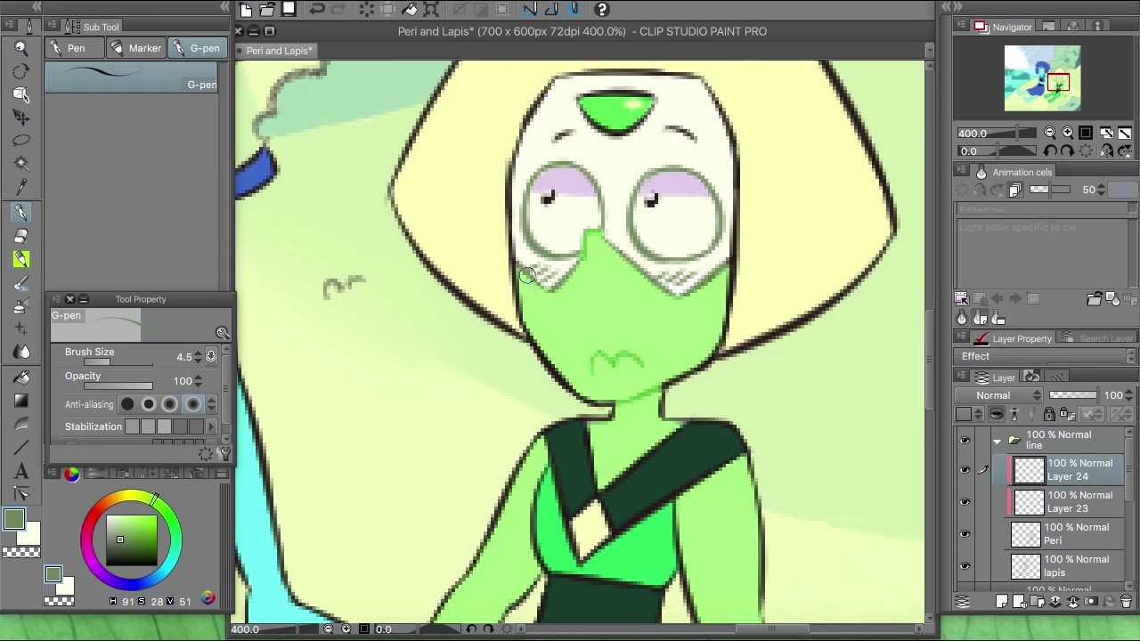
{"action": "scroll", "coordinate": [583, 203], "scroll_direction": "up", "scroll_amount": 2}
{"action": "key", "text": "ctrl+z"}
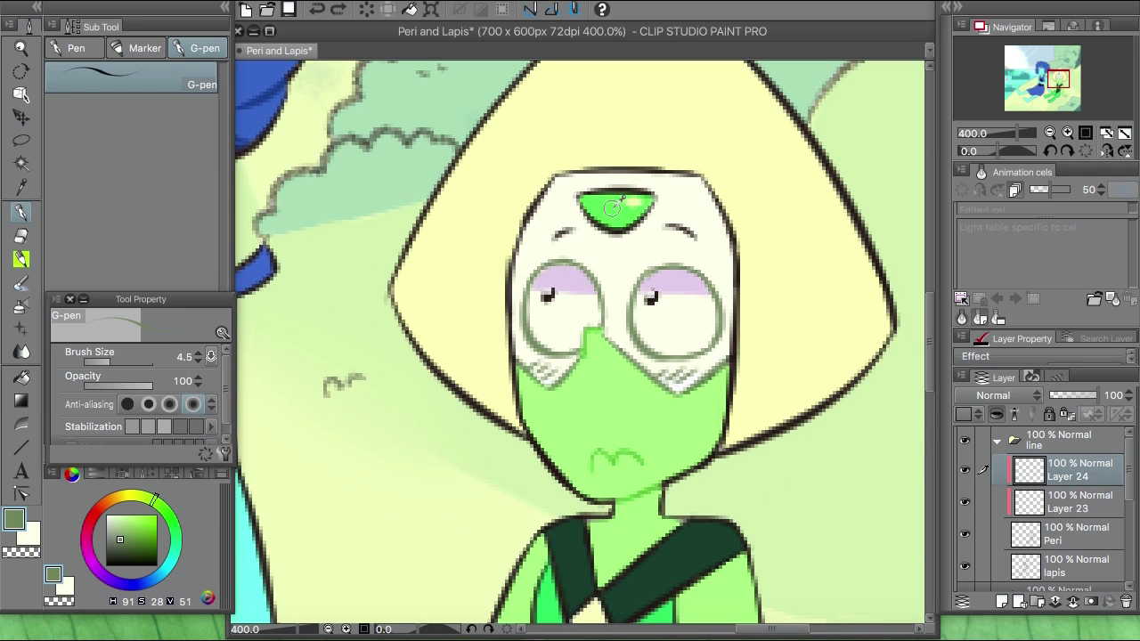
{"action": "left_click", "coordinate": [615, 212], "text": "alt"}
{"action": "left_click", "coordinate": [1049, 133]}
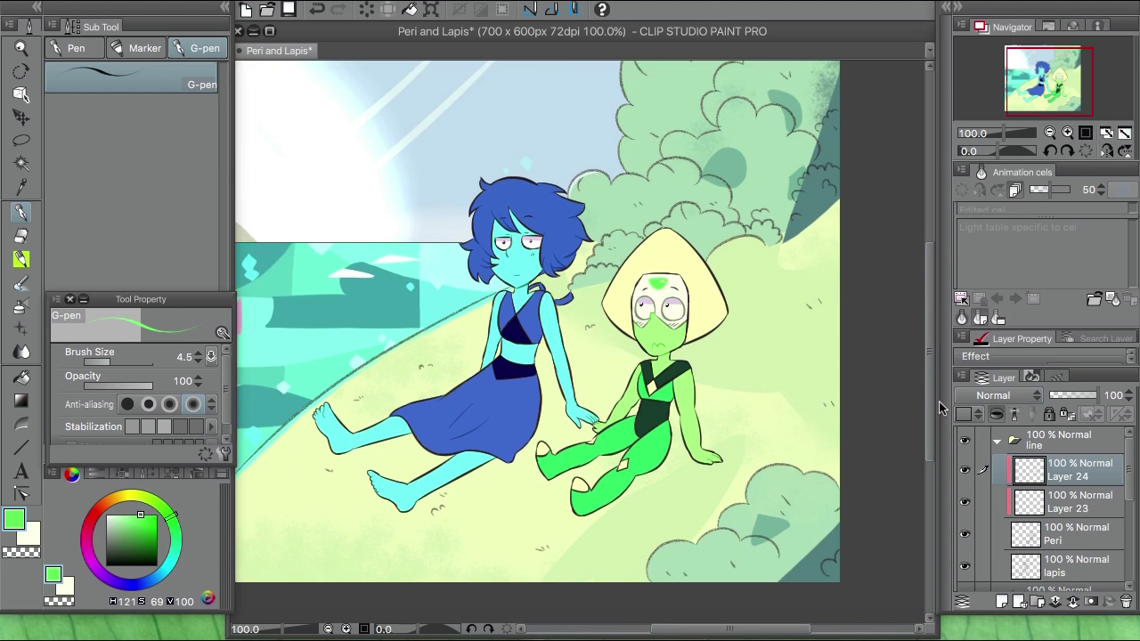
Recolour Peri's inner leg line dark green with hue 142, saturation 84 and value 56, and merge the recolour layers into her line art
{"action": "scroll", "coordinate": [616, 418], "scroll_direction": "up", "scroll_amount": 5}
{"action": "left_click", "coordinate": [149, 533]}
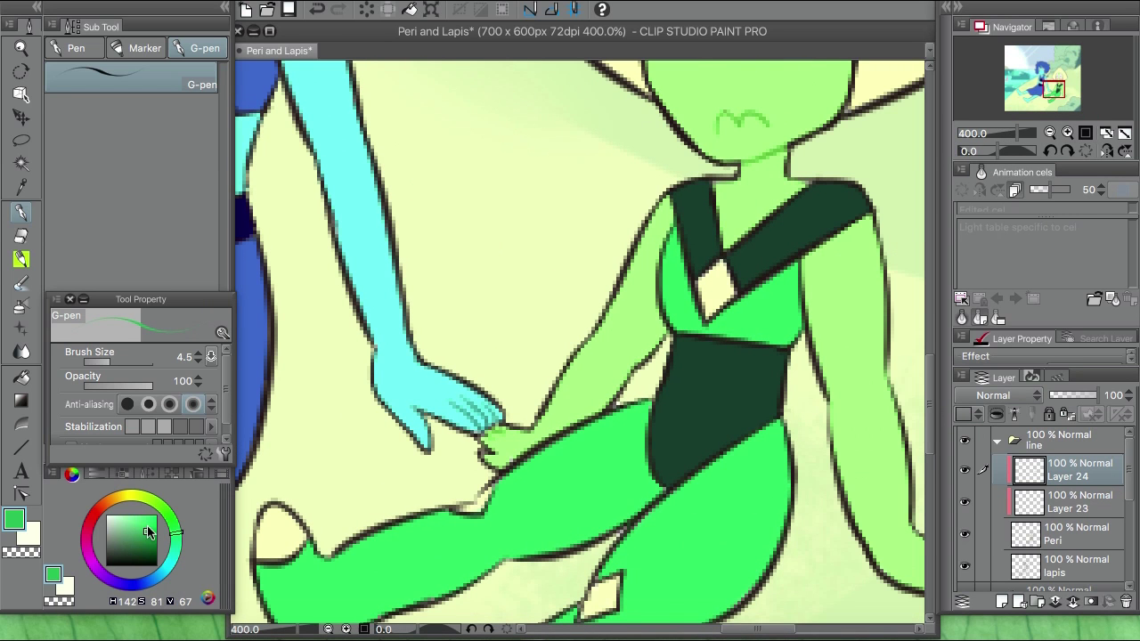
{"action": "left_click", "coordinate": [152, 542]}
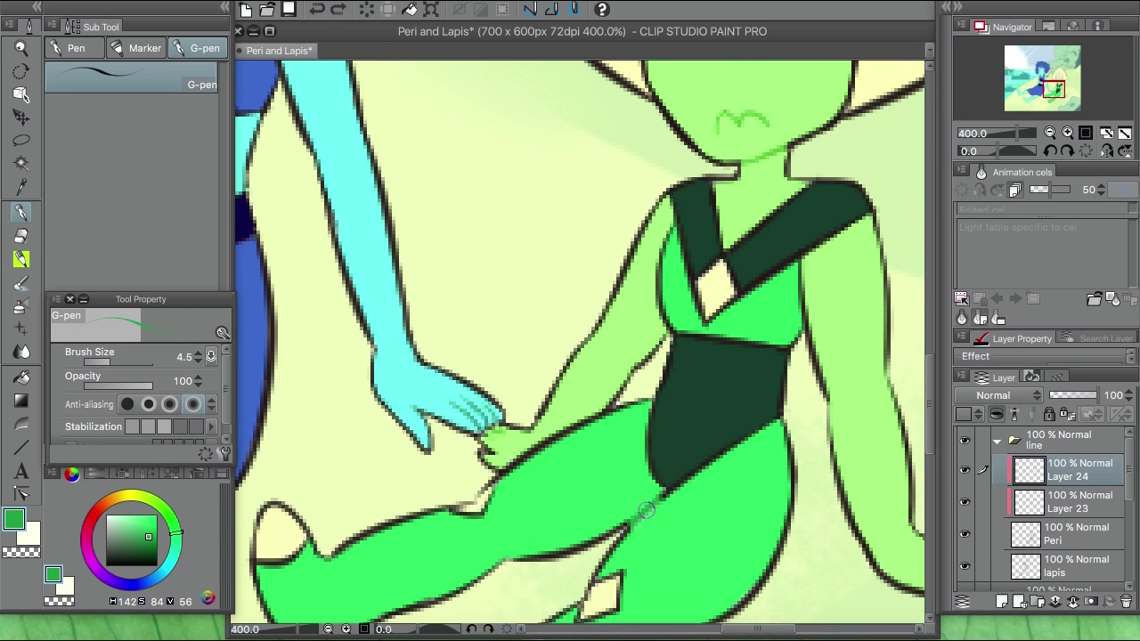
{"action": "scroll", "coordinate": [766, 615], "scroll_direction": "down", "scroll_amount": 6}
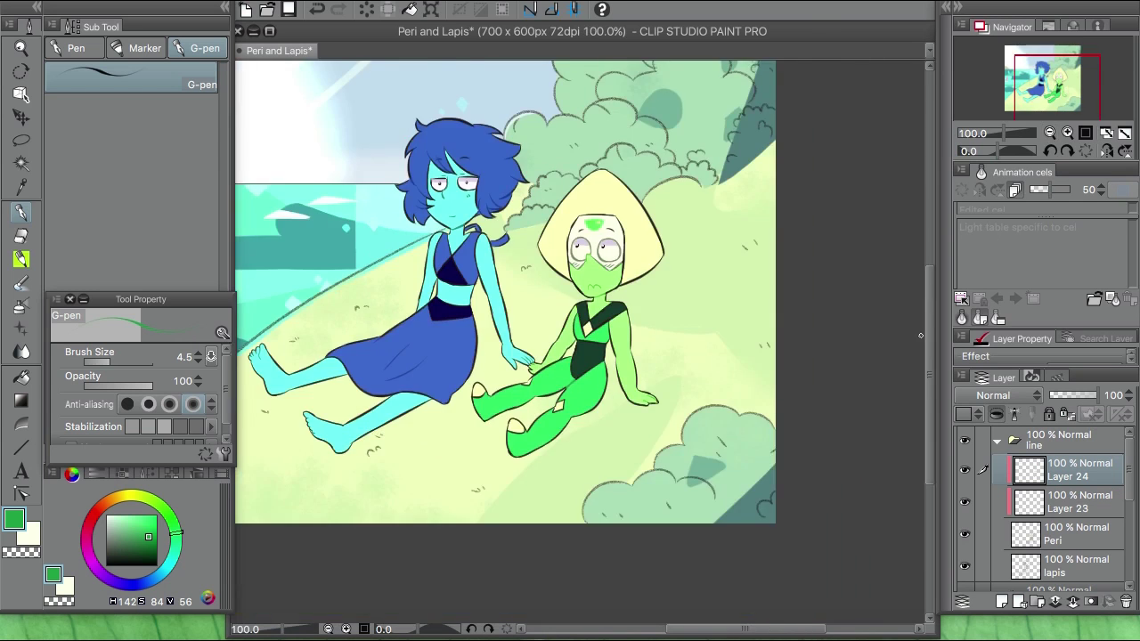
{"action": "scroll", "coordinate": [584, 316], "scroll_direction": "up", "scroll_amount": 6}
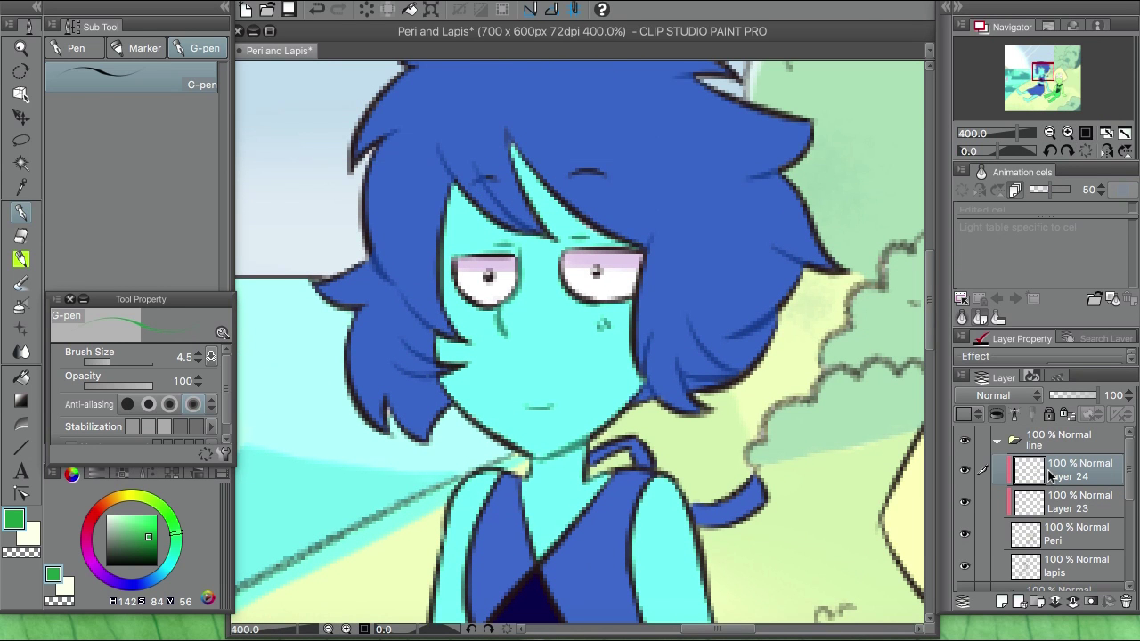
{"action": "scroll", "coordinate": [1060, 512], "scroll_direction": "down", "scroll_amount": 2}
{"action": "left_click", "coordinate": [1060, 509]}
{"action": "left_click", "coordinate": [1124, 602]}
{"action": "left_click", "coordinate": [666, 256]}
Add a clipped layer above Lapis's skin and shade under her bangs in teal with hue 188, saturation 61, value 84 and brush size 8.5
{"action": "left_click", "coordinate": [1037, 534]}
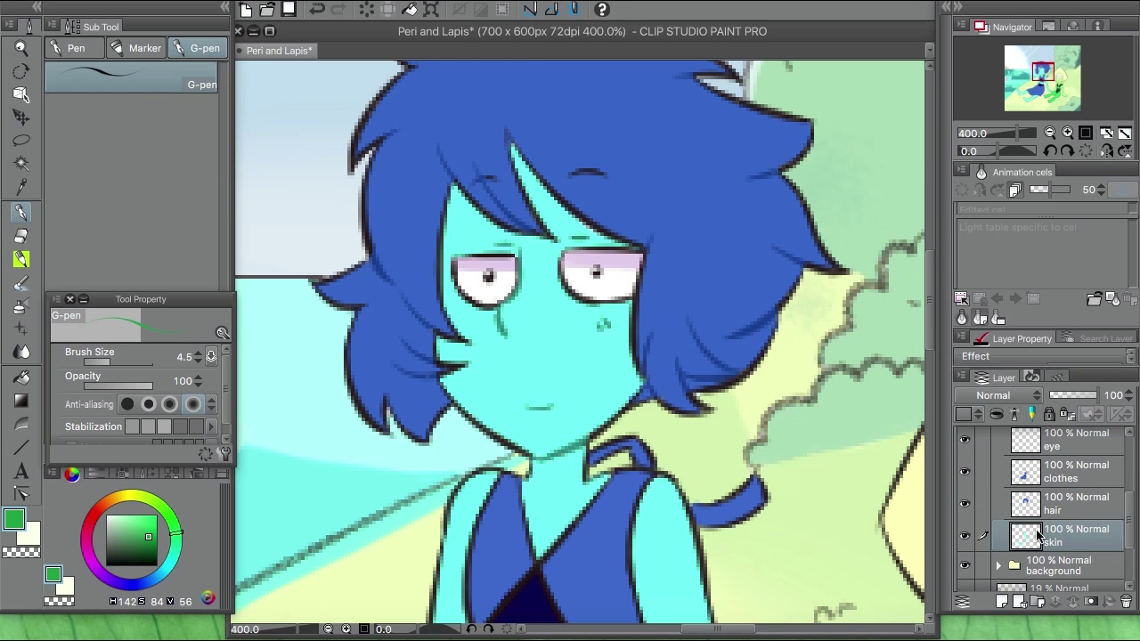
{"action": "left_click", "coordinate": [567, 465], "text": "alt"}
{"action": "key", "text": "ctrl+z"}
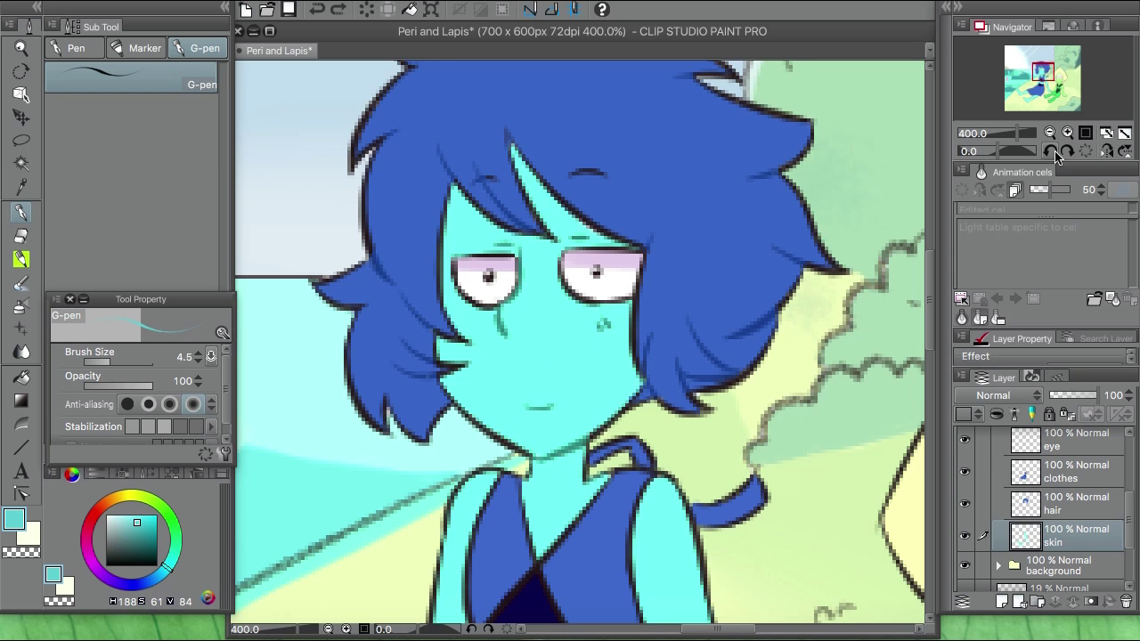
{"action": "scroll", "coordinate": [890, 312], "scroll_direction": "up", "scroll_amount": 1}
{"action": "scroll", "coordinate": [929, 316], "scroll_direction": "down", "scroll_amount": 1}
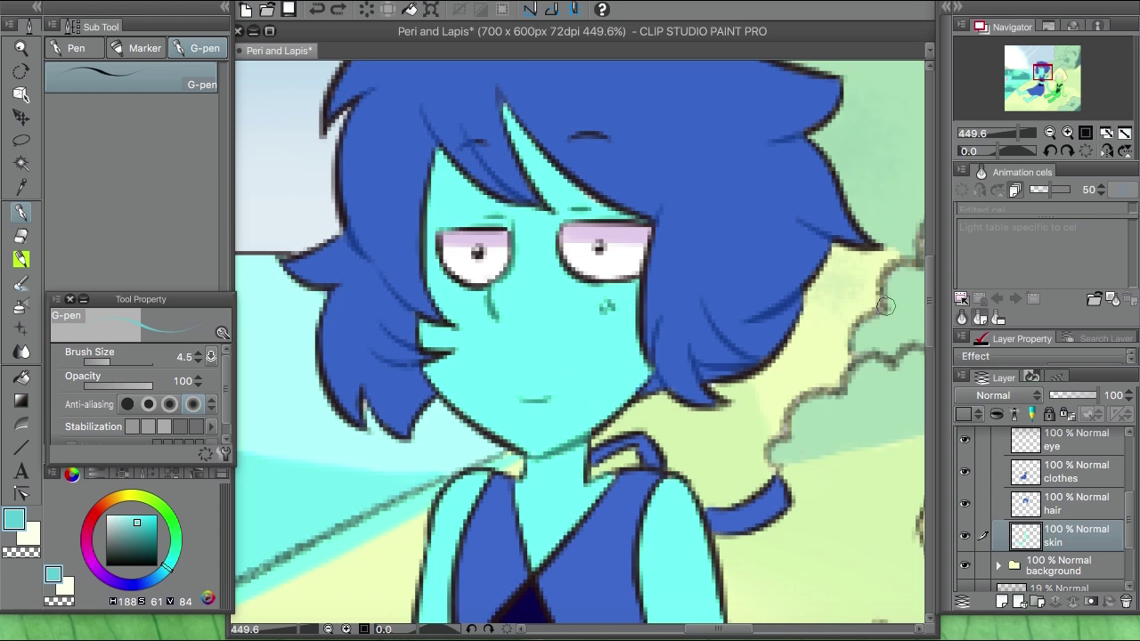
{"action": "scroll", "coordinate": [607, 188], "scroll_direction": "down", "scroll_amount": 1}
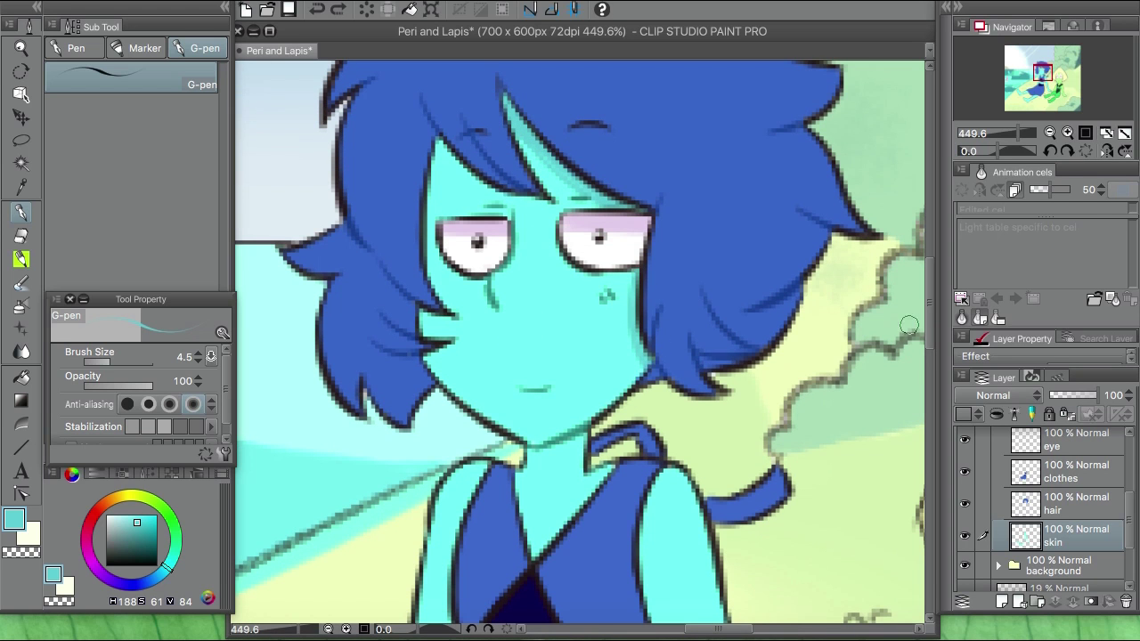
{"action": "left_click", "coordinate": [1107, 151]}
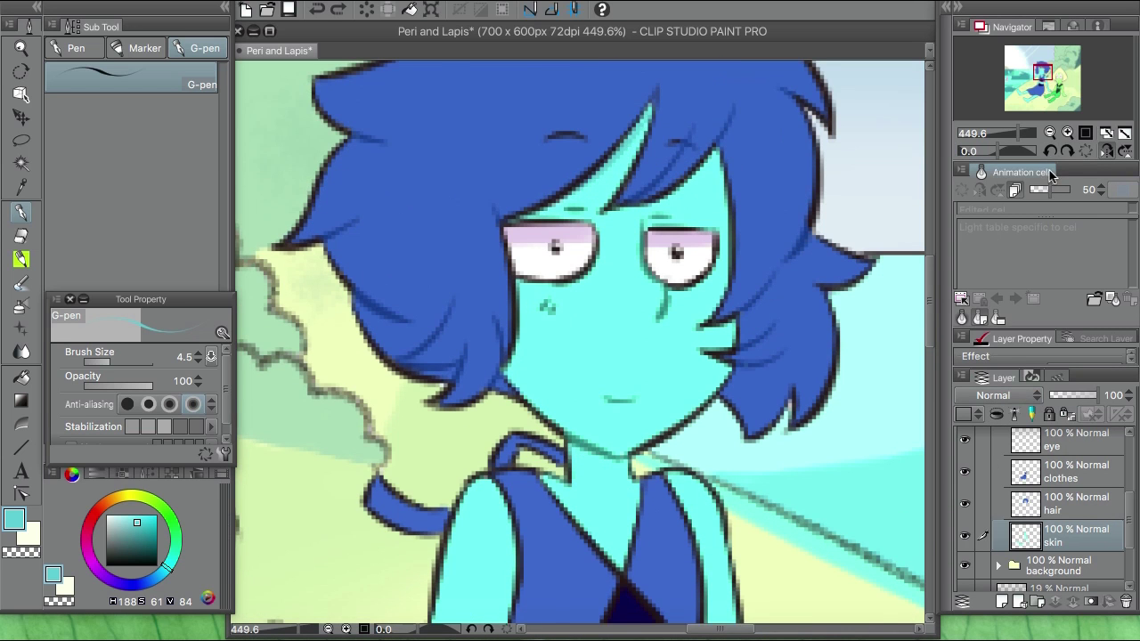
{"action": "key", "text": "ctrl+shift+n"}
{"action": "left_click", "coordinate": [1107, 151]}
{"action": "key", "text": "bracketright"}
{"action": "key", "text": "bracketright"}
{"action": "key", "text": "bracketright"}
{"action": "key", "text": "bracketright"}
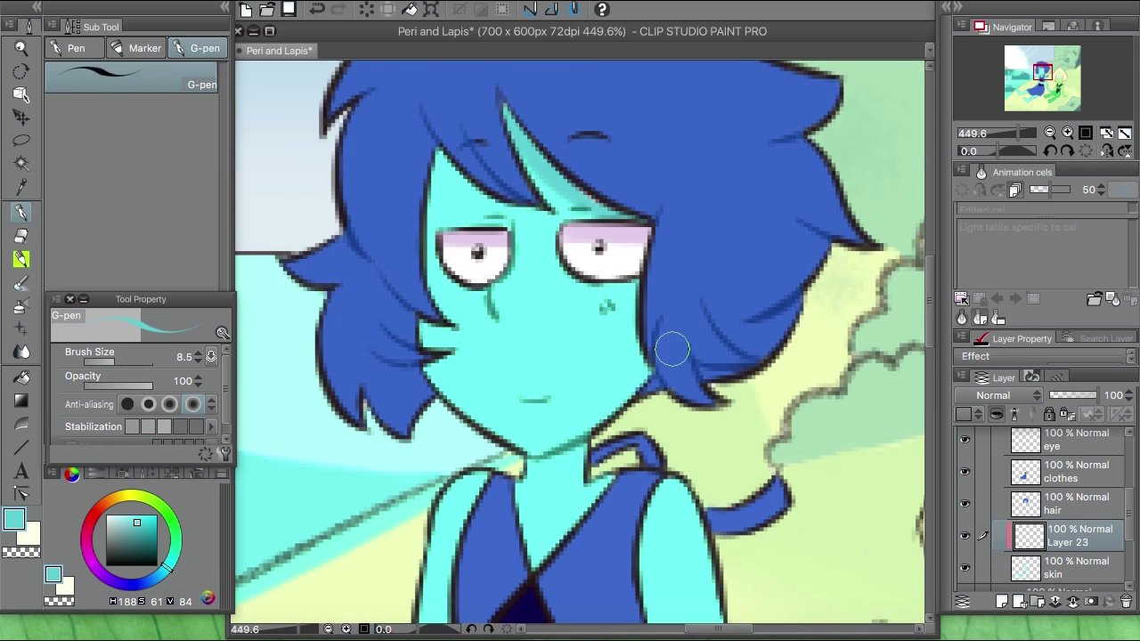
Shade Lapis's neck below the chin and both legs beneath the skirt hem in the same teal
{"action": "scroll", "coordinate": [528, 282], "scroll_direction": "down", "scroll_amount": 3}
{"action": "left_click_drag", "start_coordinate": [528, 281], "coordinate": [609, 277]}
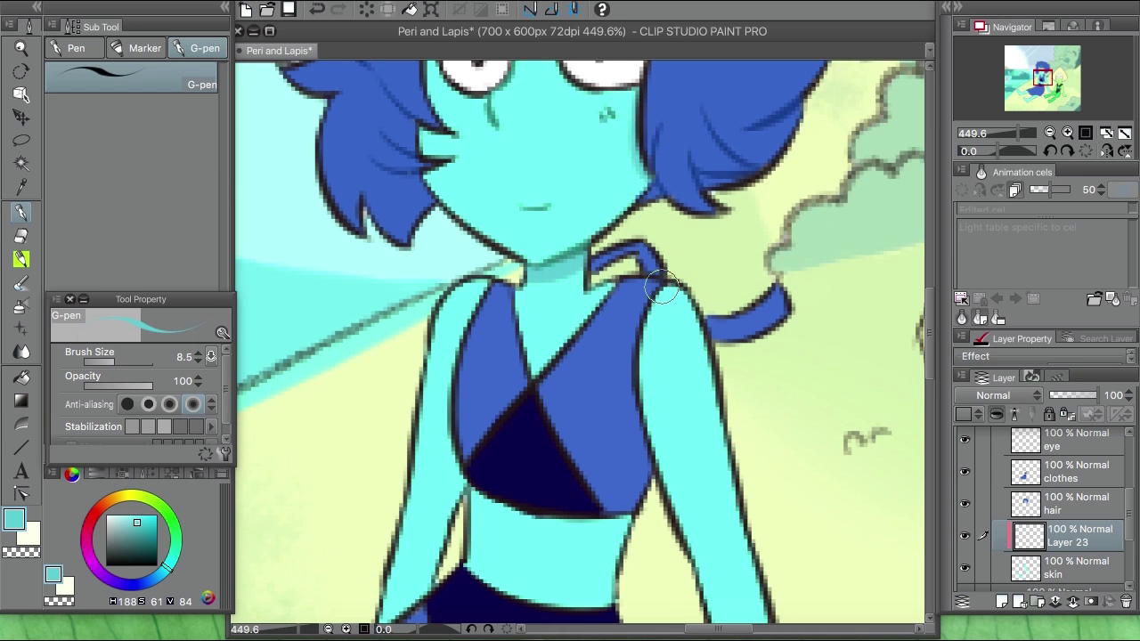
{"action": "key", "text": "h"}
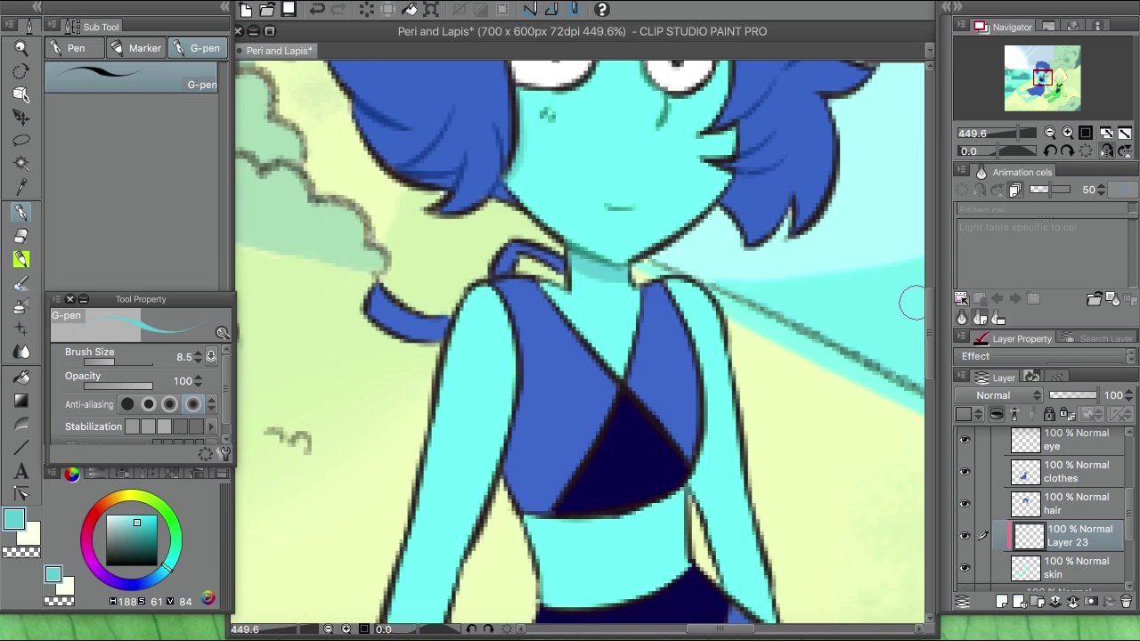
{"action": "scroll", "coordinate": [728, 252], "scroll_direction": "down", "scroll_amount": 12}
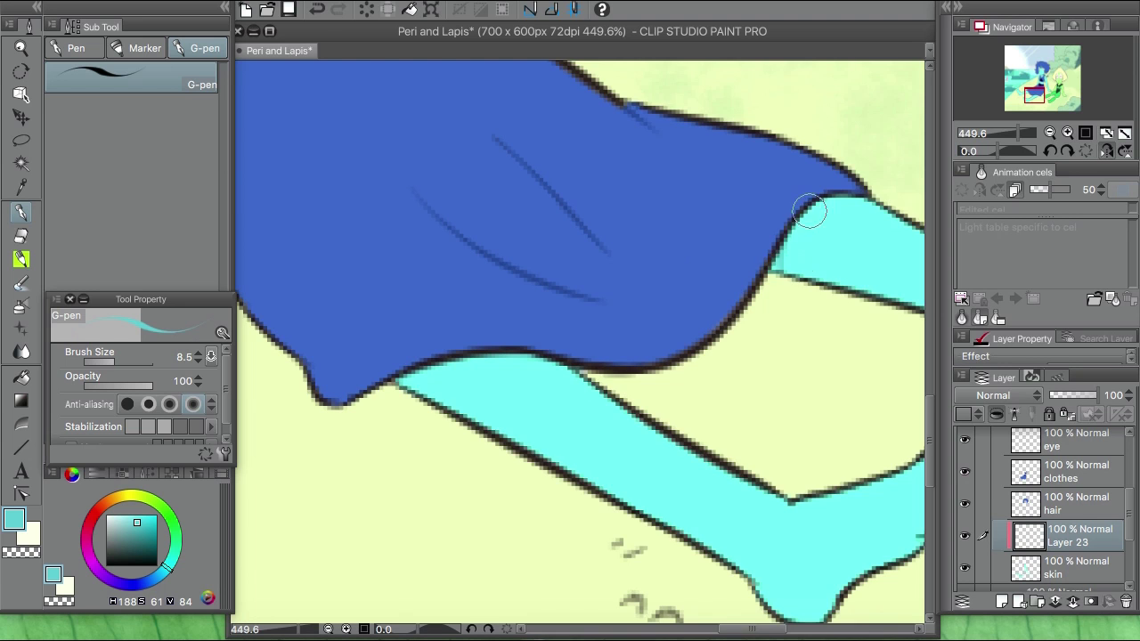
{"action": "key", "text": "h"}
{"action": "left_click_drag", "start_coordinate": [298, 181], "coordinate": [378, 269]}
{"action": "left_click_drag", "start_coordinate": [594, 365], "coordinate": [753, 403]}
{"action": "left_click", "coordinate": [1049, 132]}
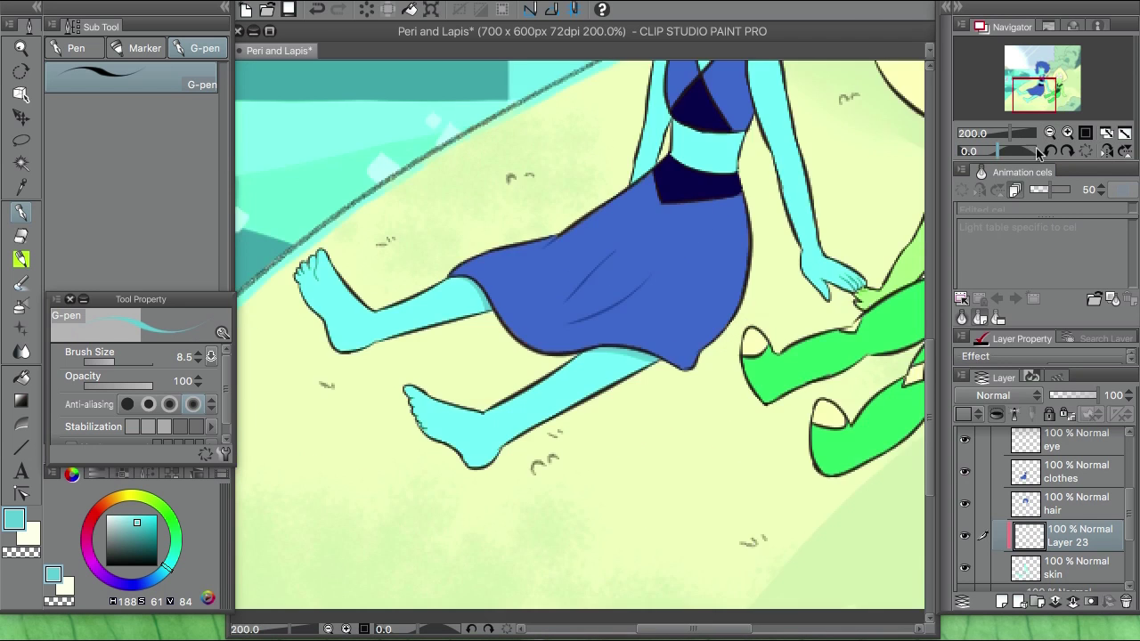
Add a clipped layer above Lapis's hair and shade the locks left of her face dark blue with hue 226, saturation 84 and value 76
{"action": "left_click", "coordinate": [1048, 132]}
{"action": "left_click", "coordinate": [1066, 131]}
{"action": "left_click", "coordinate": [1066, 132]}
{"action": "key", "text": "ctrl+shift+n"}
{"action": "left_click", "coordinate": [692, 201], "text": "alt"}
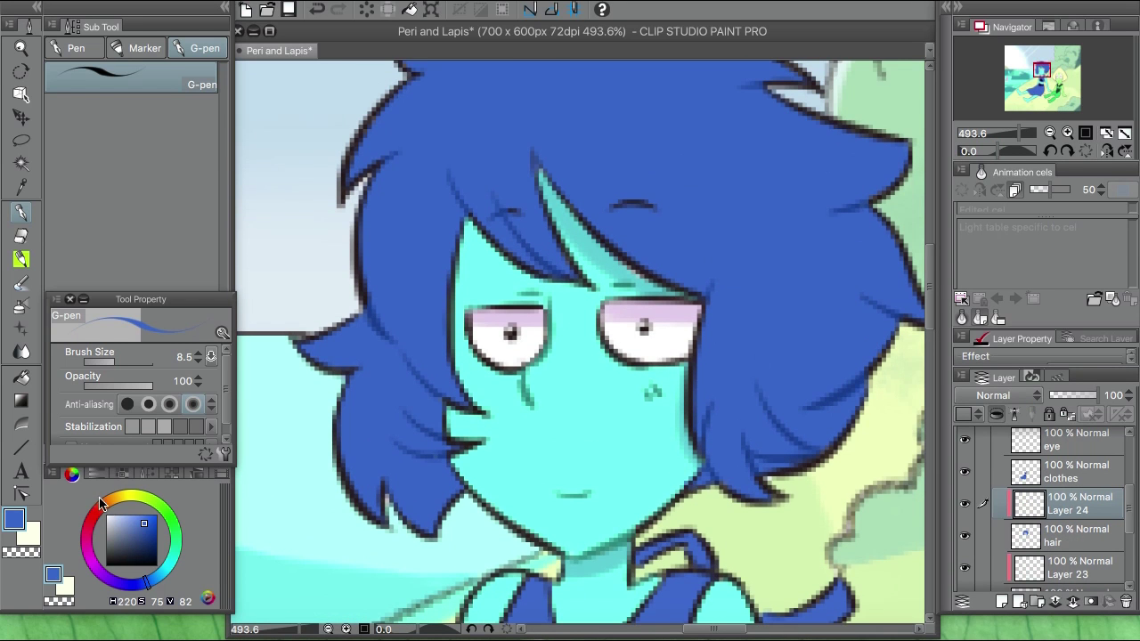
{"action": "left_click", "coordinate": [392, 419], "text": "alt"}
{"action": "mouse_move", "coordinate": [419, 410]}
{"action": "left_mouse_down"}
{"action": "mouse_move", "coordinate": [363, 491]}
{"action": "mouse_move", "coordinate": [406, 457]}
{"action": "mouse_move", "coordinate": [443, 533]}
{"action": "left_mouse_up"}
{"action": "left_click", "coordinate": [408, 392], "text": "alt"}
{"action": "left_click_drag", "start_coordinate": [399, 367], "coordinate": [424, 412]}
{"action": "key", "text": "e"}
{"action": "key", "text": "p"}
{"action": "left_click", "coordinate": [439, 388], "text": "alt"}
{"action": "left_click", "coordinate": [439, 388], "text": "ctrl+shift"}
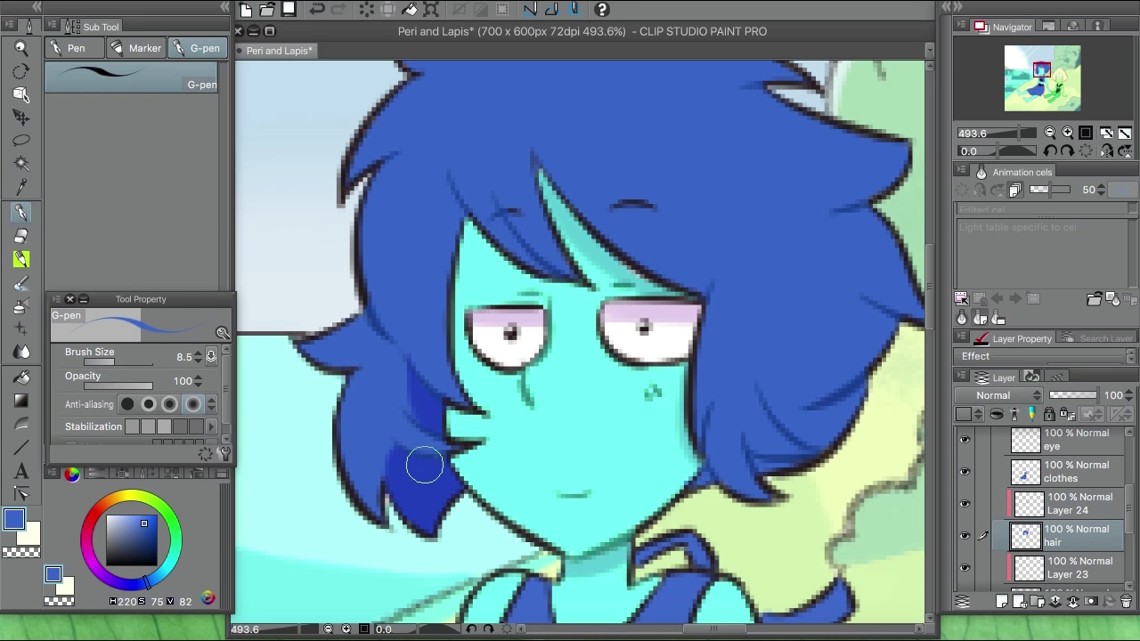
Shade the underside of the hair right of Lapis's face dark blue on the clipped hair layer
{"action": "left_click", "coordinate": [1073, 514]}
{"action": "left_click", "coordinate": [422, 382], "text": "alt"}
{"action": "mouse_move", "coordinate": [796, 394]}
{"action": "left_mouse_down"}
{"action": "mouse_move", "coordinate": [859, 398]}
{"action": "mouse_move", "coordinate": [761, 394]}
{"action": "mouse_move", "coordinate": [837, 431]}
{"action": "mouse_move", "coordinate": [776, 465]}
{"action": "left_mouse_up"}
{"action": "scroll", "coordinate": [802, 485], "scroll_direction": "up", "scroll_amount": 2}
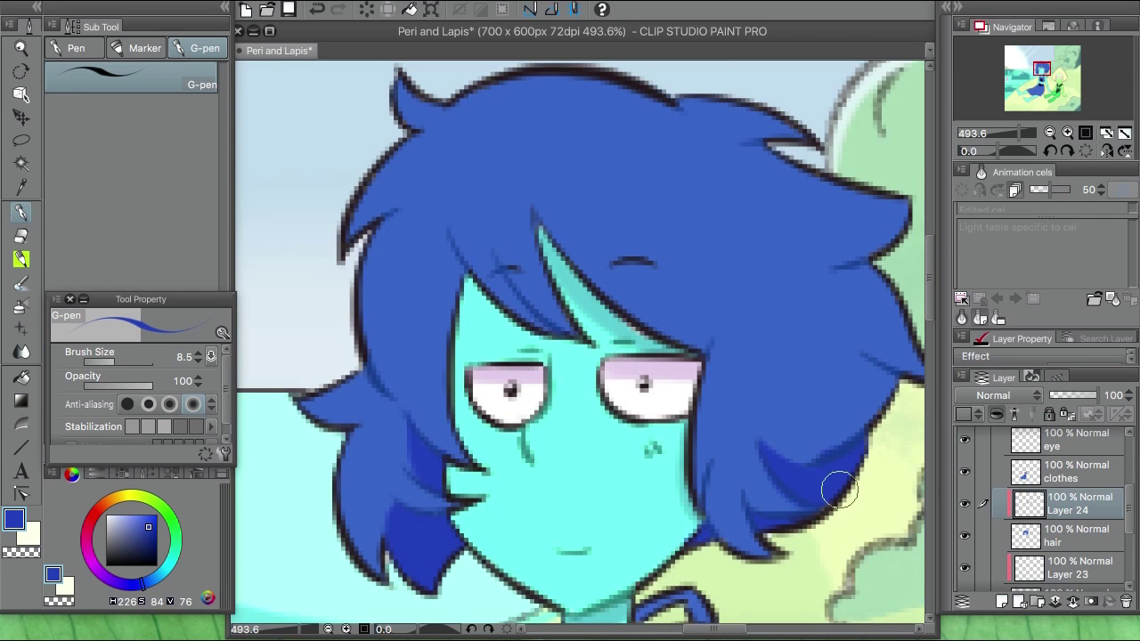
{"action": "left_click", "coordinate": [801, 498], "text": "ctrl+shift"}
{"action": "left_click", "coordinate": [776, 490], "text": "alt"}
{"action": "left_click", "coordinate": [798, 448], "text": "ctrl+shift"}
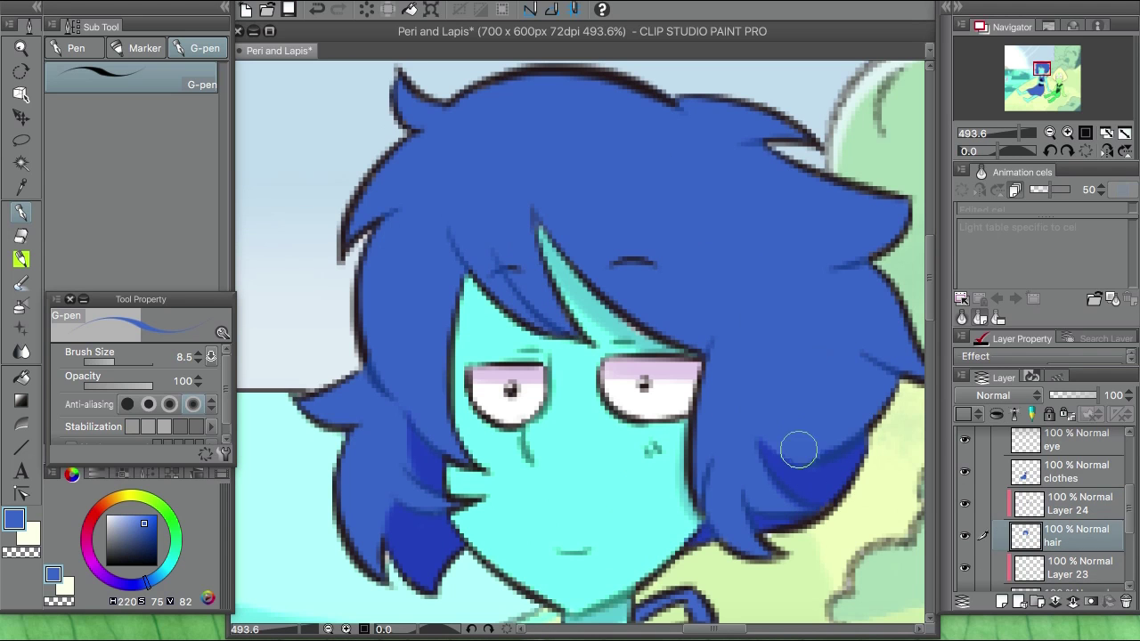
{"action": "left_click", "coordinate": [820, 498], "text": "ctrl+shift"}
{"action": "left_click", "coordinate": [819, 499], "text": "alt"}
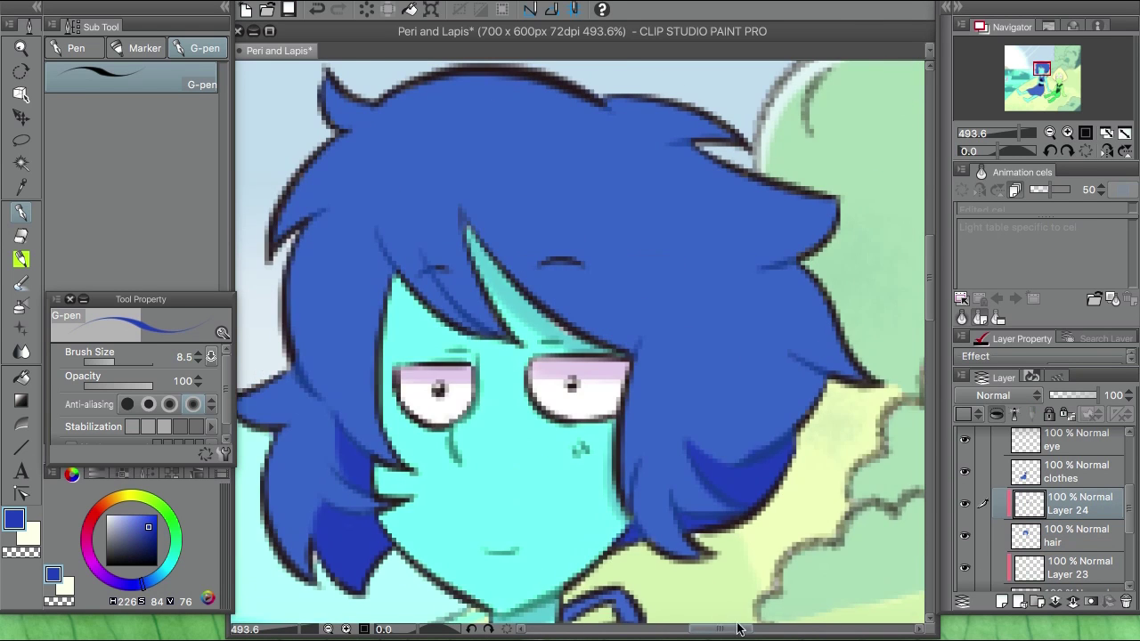
Extend the dark blue shadow further up the right side of Lapis's hair on a mirrored canvas, and restore the canvas orientation
{"action": "key", "text": "h"}
{"action": "mouse_move", "coordinate": [396, 392]}
{"action": "left_mouse_down"}
{"action": "mouse_move", "coordinate": [356, 364]}
{"action": "mouse_move", "coordinate": [422, 445]}
{"action": "mouse_move", "coordinate": [358, 407]}
{"action": "left_mouse_up"}
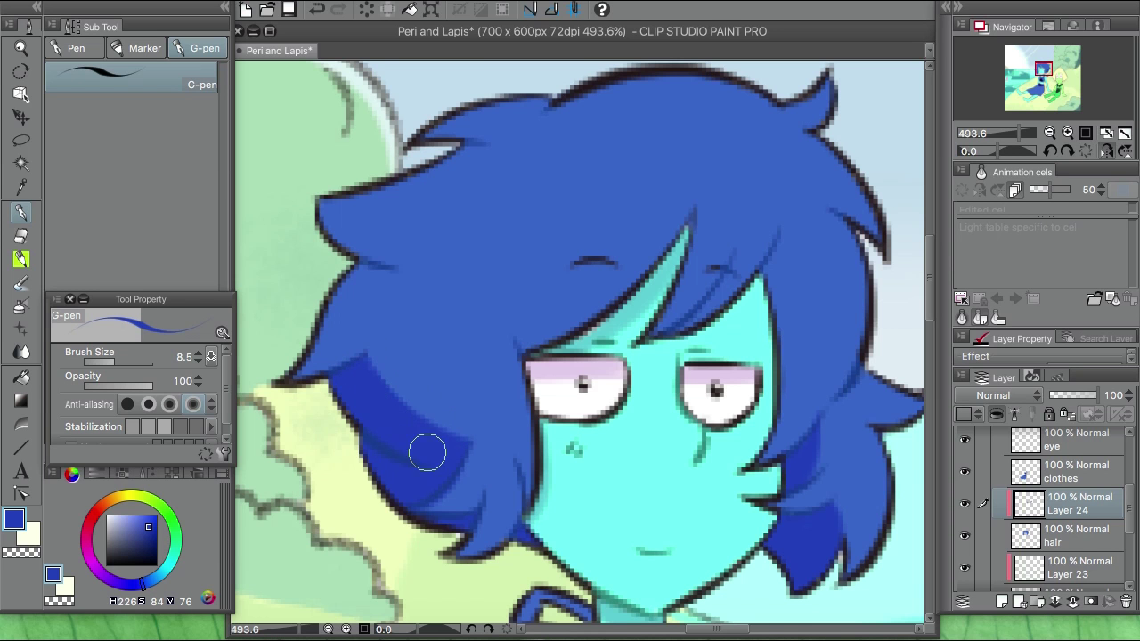
{"action": "left_click", "coordinate": [1106, 132]}
{"action": "left_click", "coordinate": [1106, 150]}
Add a clipped layer above Lapis's clothes and outline a shadow between the skirt folds in blue with hue 220, saturation 79 and value 70
{"action": "left_click", "coordinate": [1067, 132]}
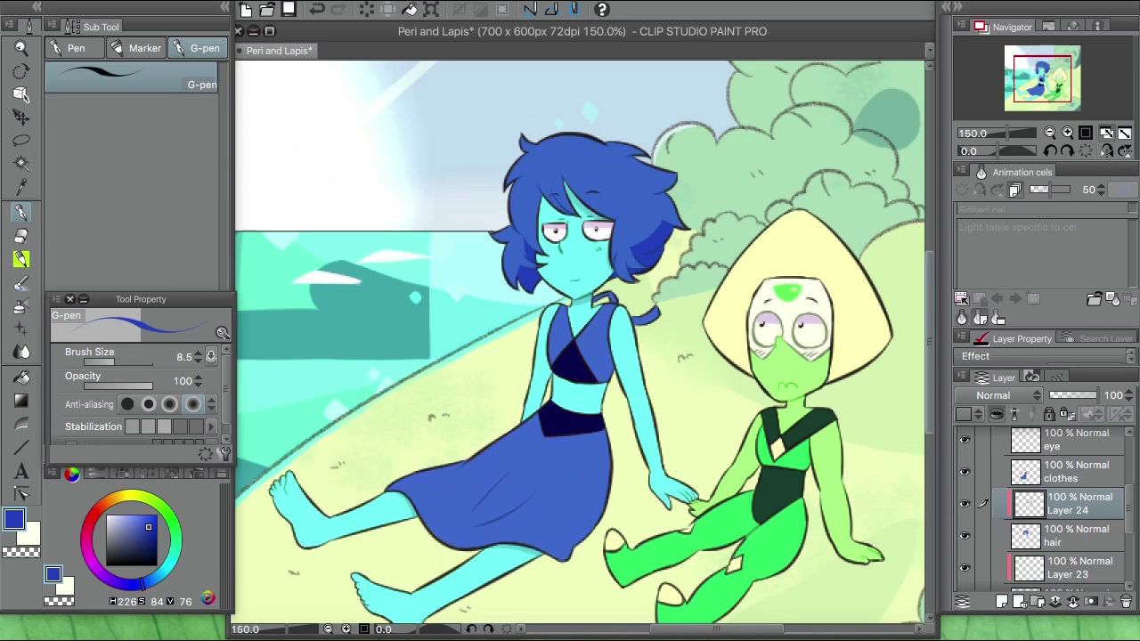
{"action": "left_click", "coordinate": [1068, 132]}
{"action": "left_click", "coordinate": [1067, 133]}
{"action": "left_click", "coordinate": [147, 532]}
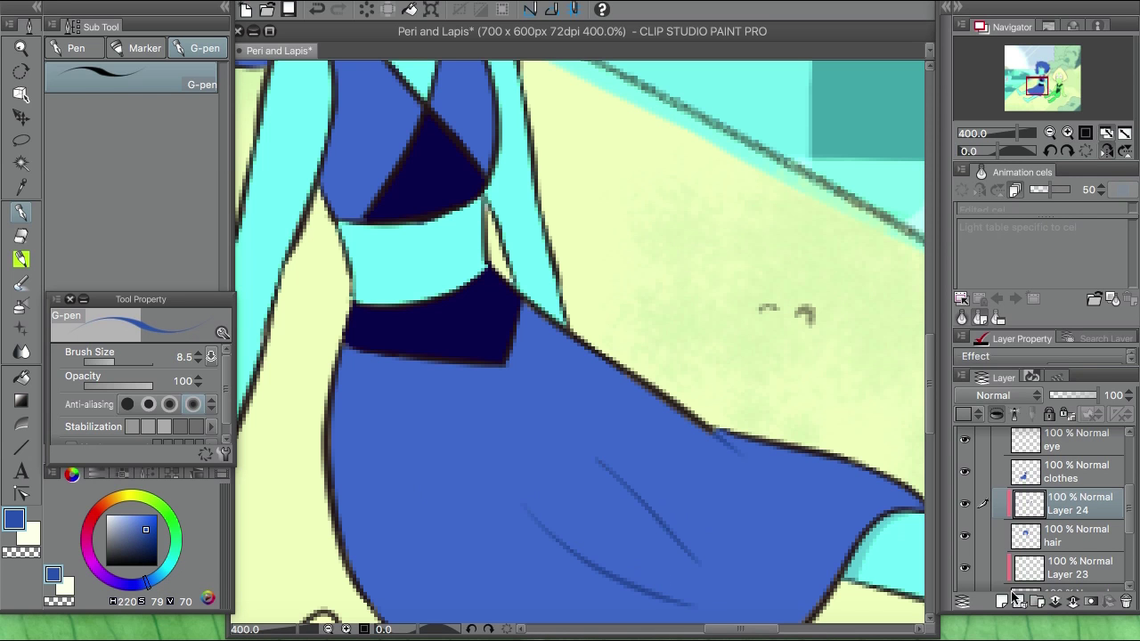
{"action": "left_click", "coordinate": [1068, 472]}
{"action": "key", "text": "ctrl+shift+n"}
{"action": "scroll", "coordinate": [600, 300], "scroll_direction": "down", "scroll_amount": 3}
{"action": "left_click_drag", "start_coordinate": [597, 289], "coordinate": [621, 363]}
{"action": "key", "text": "ctrl+z"}
{"action": "left_click_drag", "start_coordinate": [532, 334], "coordinate": [611, 297]}
{"action": "key", "text": "h"}
{"action": "left_click", "coordinate": [1085, 151]}
{"action": "left_click_drag", "start_coordinate": [533, 336], "coordinate": [704, 436]}
{"action": "left_click_drag", "start_coordinate": [645, 340], "coordinate": [717, 428]}
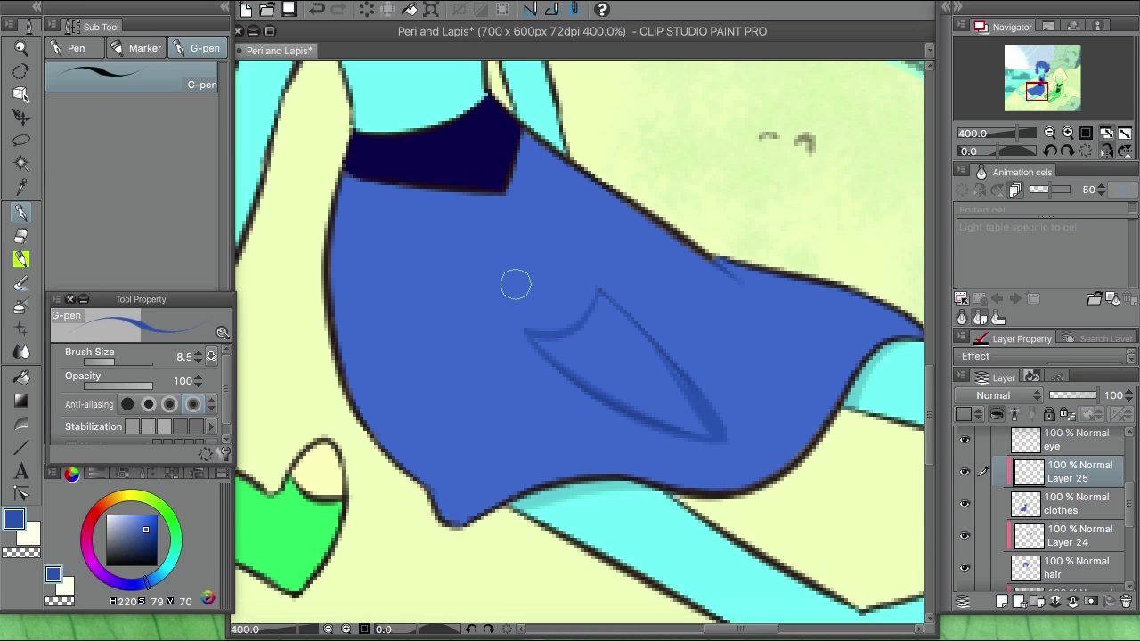
{"action": "key", "text": "g"}
{"action": "left_click", "coordinate": [631, 344]}
{"action": "key", "text": "ctrl+z"}
Paint in the interior of the outlined fold shadow on Lapis's skirt with the G-pen
{"action": "key", "text": "p"}
{"action": "left_click_drag", "start_coordinate": [629, 333], "coordinate": [677, 392]}
{"action": "mouse_move", "coordinate": [579, 343]}
{"action": "left_mouse_down"}
{"action": "mouse_move", "coordinate": [602, 387]}
{"action": "mouse_move", "coordinate": [696, 429]}
{"action": "mouse_move", "coordinate": [601, 298]}
{"action": "mouse_move", "coordinate": [612, 378]}
{"action": "mouse_move", "coordinate": [608, 340]}
{"action": "left_mouse_up"}
{"action": "key", "text": "ctrl+alt+0"}
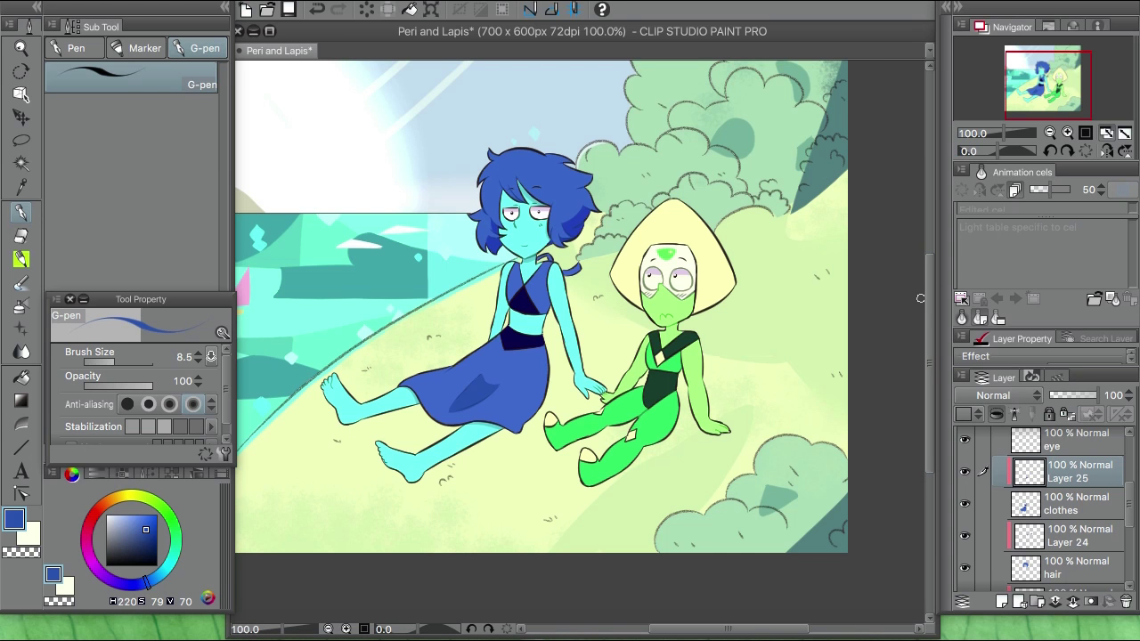
Add a clipped layer above Peri's skin and shade beneath her chin in green with hue 106, saturation 60 and value 88
{"action": "key", "text": "ctrl+plus"}
{"action": "key", "text": "ctrl+plus"}
{"action": "key", "text": "ctrl+plus"}
{"action": "scroll", "coordinate": [926, 341], "scroll_direction": "up", "scroll_amount": 5}
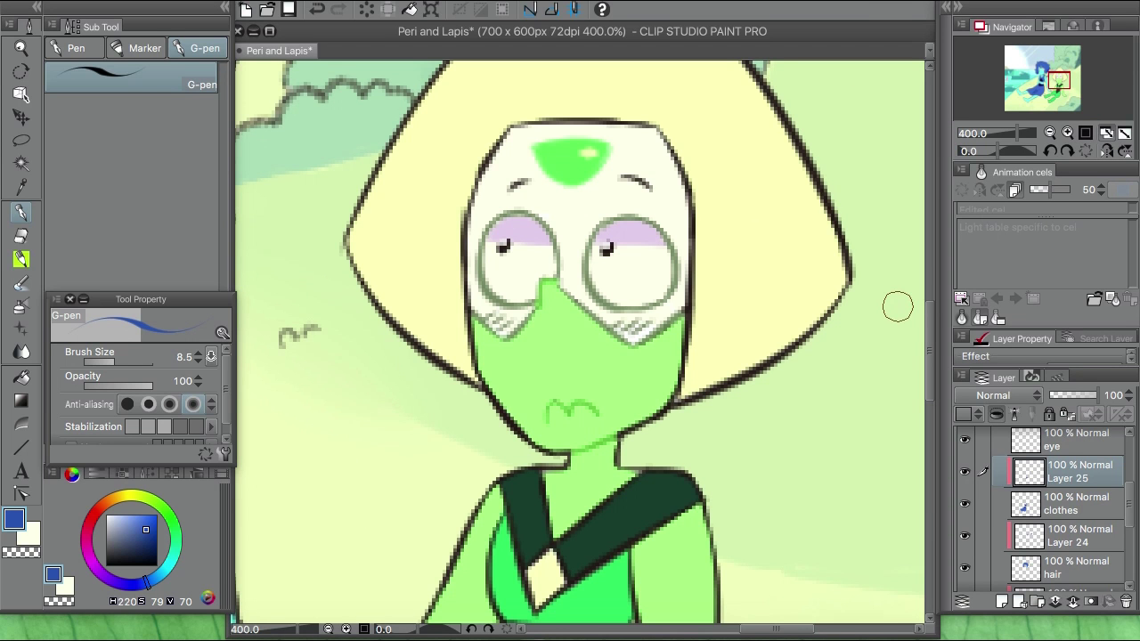
{"action": "scroll", "coordinate": [896, 288], "scroll_direction": "up", "scroll_amount": 2}
{"action": "scroll", "coordinate": [1068, 507], "scroll_direction": "down", "scroll_amount": 4}
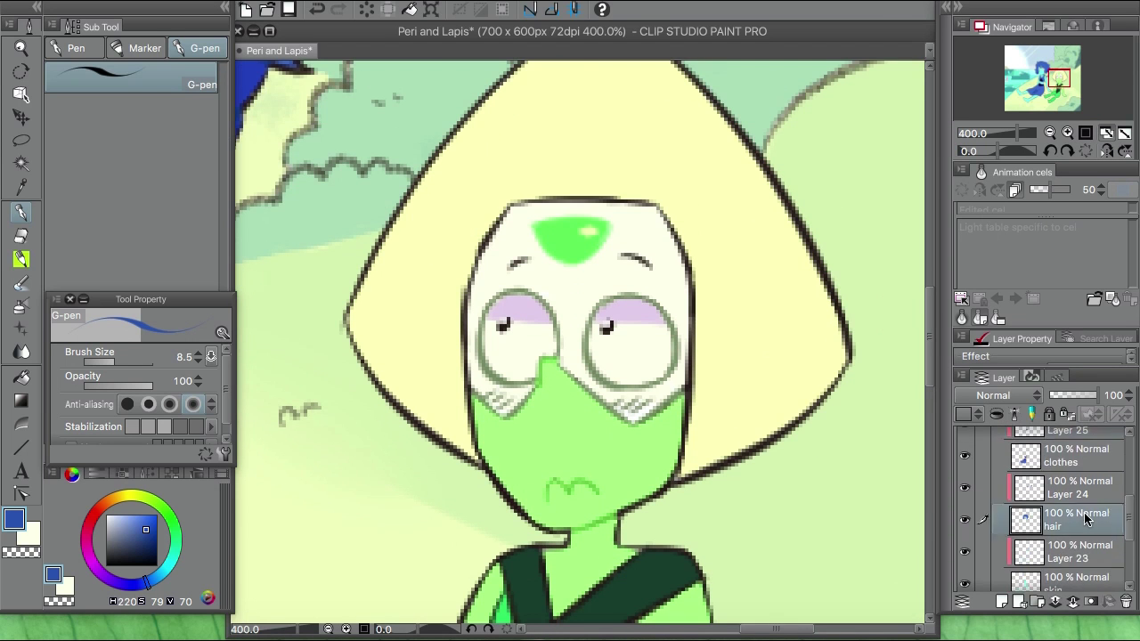
{"action": "left_click", "coordinate": [1094, 518]}
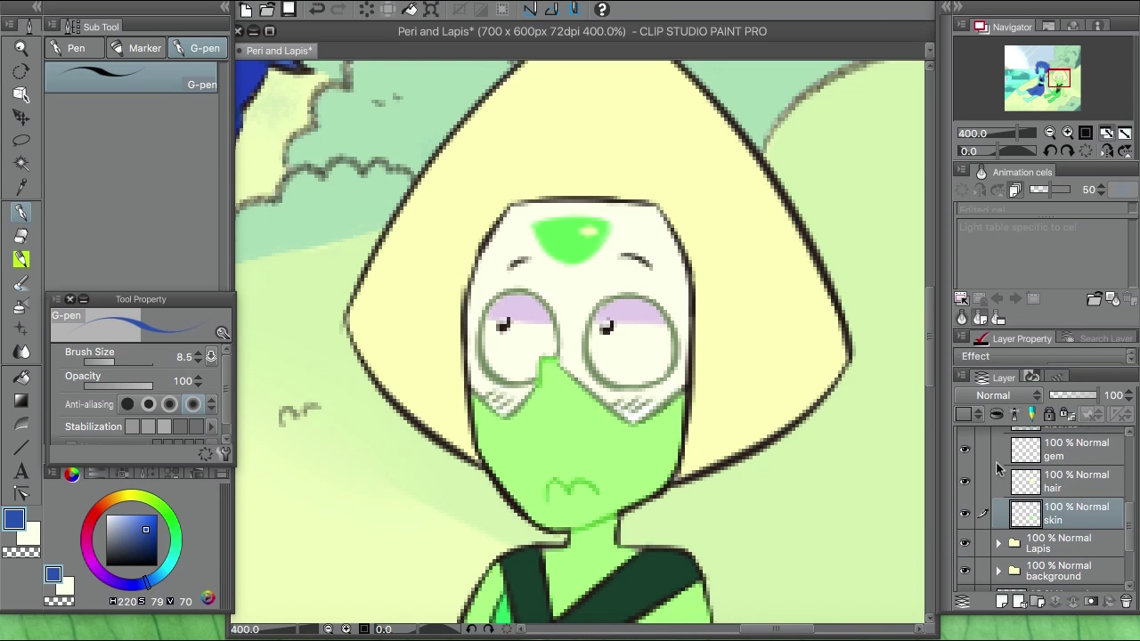
{"action": "left_click", "coordinate": [1001, 602]}
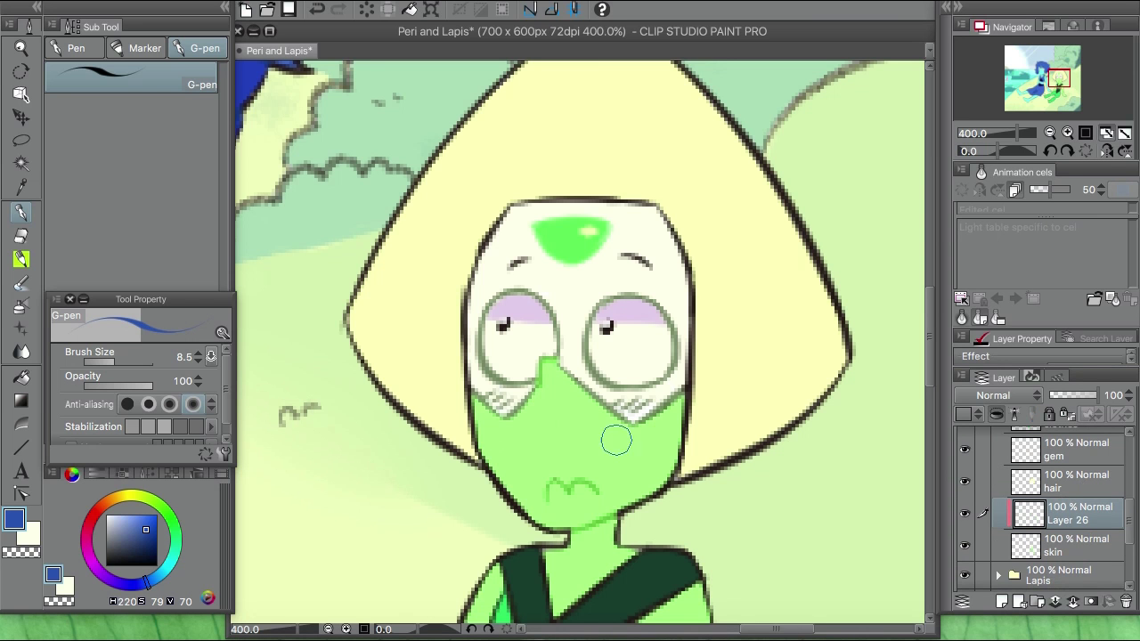
{"action": "left_click", "coordinate": [545, 531], "text": "alt"}
{"action": "scroll", "coordinate": [926, 392], "scroll_direction": "down", "scroll_amount": 4}
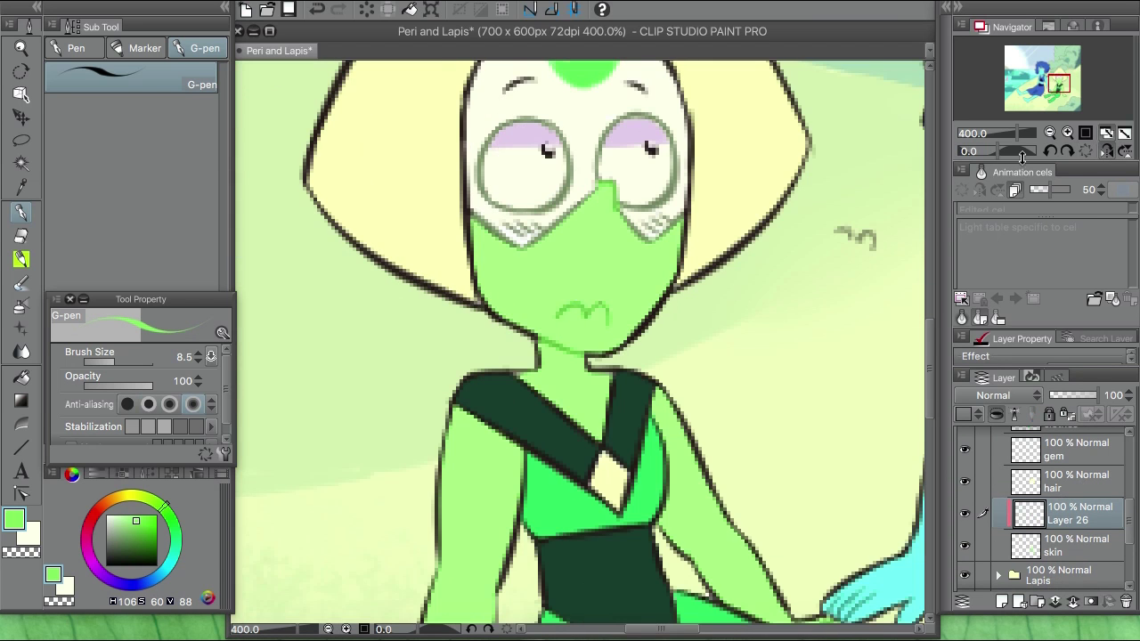
Add a clipped layer above Peri's hair and shade its lower edges on both sides dull yellow with hue 51, saturation 42 and value 89
{"action": "scroll", "coordinate": [534, 343], "scroll_direction": "up", "scroll_amount": 3}
{"action": "left_click", "coordinate": [1024, 480]}
{"action": "key", "text": "ctrl+shift+n"}
{"action": "left_click", "coordinate": [122, 496]}
{"action": "left_click", "coordinate": [126, 520]}
{"action": "left_click_drag", "start_coordinate": [354, 260], "coordinate": [472, 390]}
{"action": "key", "text": "ctrl+z"}
{"action": "key", "text": "ctrl+h"}
{"action": "left_click_drag", "start_coordinate": [307, 280], "coordinate": [472, 401]}
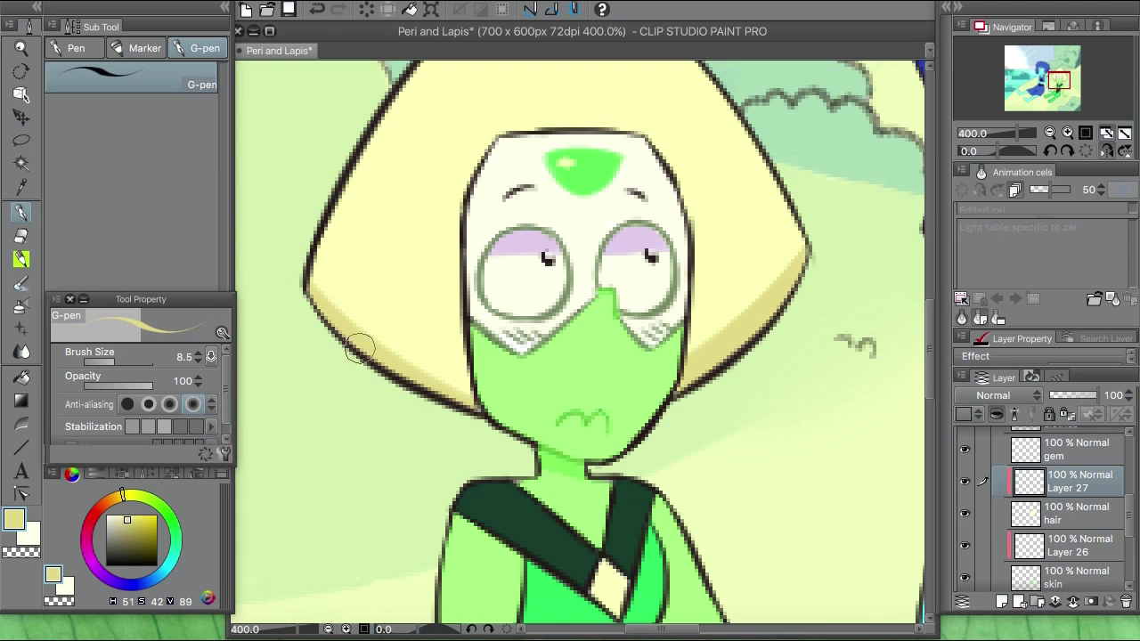
Add a second clipped layer above Peri's hair shading, using pale yellow with hue 61, saturation 19 and value 100
{"action": "left_click", "coordinate": [1106, 132]}
{"action": "left_click_drag", "start_coordinate": [929, 267], "coordinate": [929, 320]}
{"action": "left_click", "coordinate": [1085, 132]}
{"action": "key", "text": "ctrl+plus"}
{"action": "key", "text": "ctrl+shift+n"}
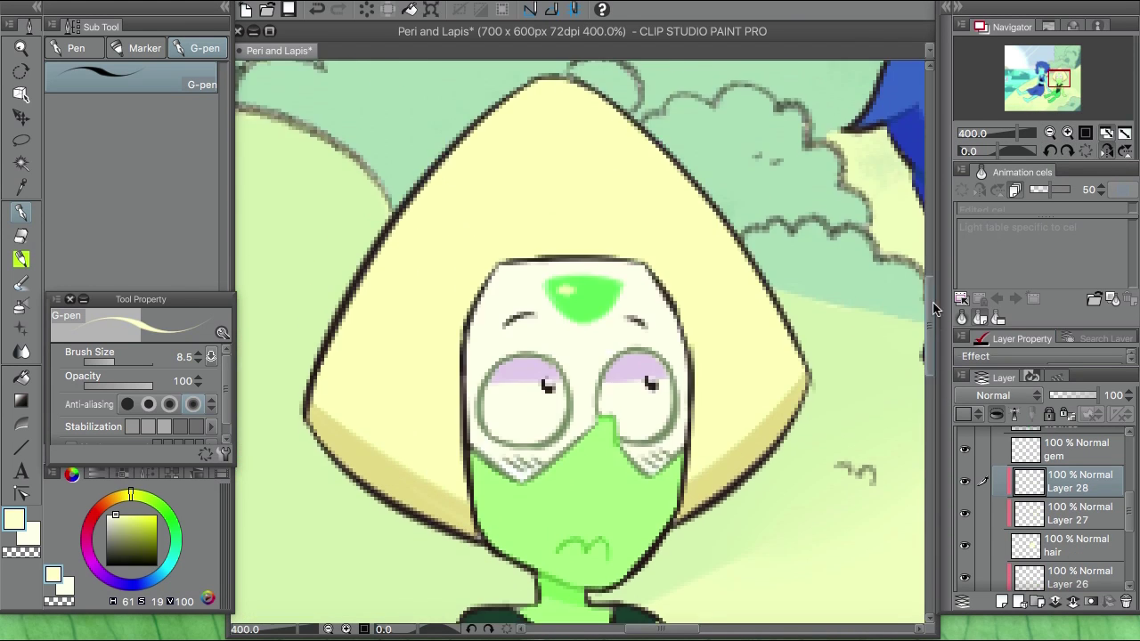
Add a clipped layer above Lapis's hair shading and paint highlights along the crown and left side with hue 220, saturation 42 and value 100
{"action": "left_click", "coordinate": [1086, 133]}
{"action": "key", "text": "ctrl+plus"}
{"action": "left_click", "coordinate": [998, 490]}
{"action": "left_click", "coordinate": [998, 517]}
{"action": "left_click", "coordinate": [1060, 481]}
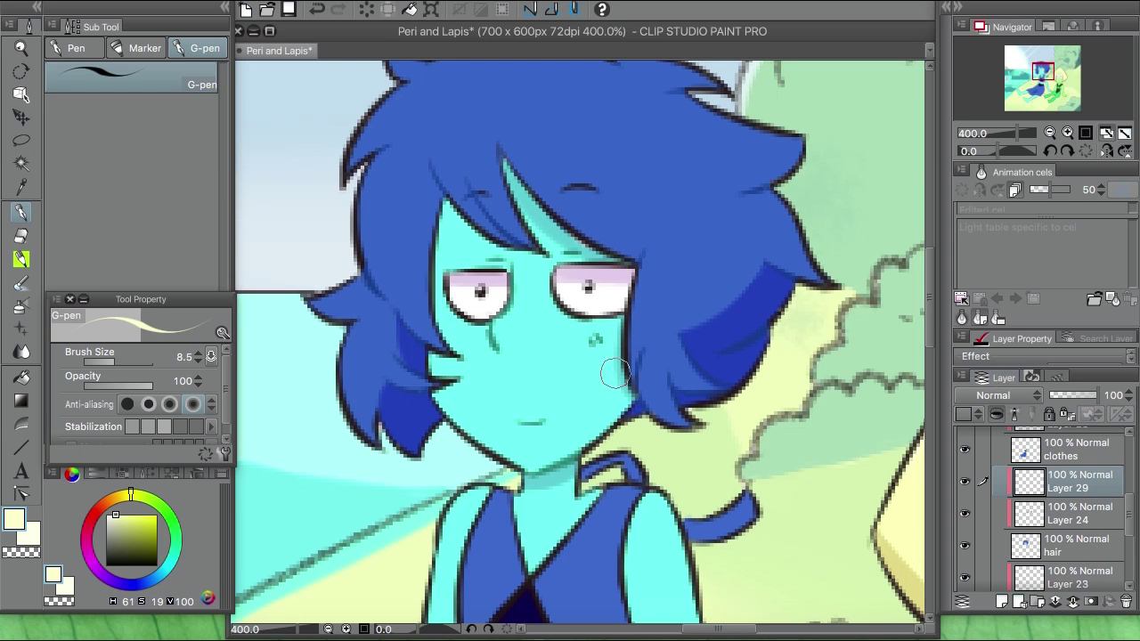
{"action": "key", "text": "h"}
{"action": "key", "text": "v"}
{"action": "key", "text": "v"}
{"action": "left_click_drag", "start_coordinate": [561, 169], "coordinate": [720, 182]}
{"action": "left_click_drag", "start_coordinate": [767, 269], "coordinate": [796, 392]}
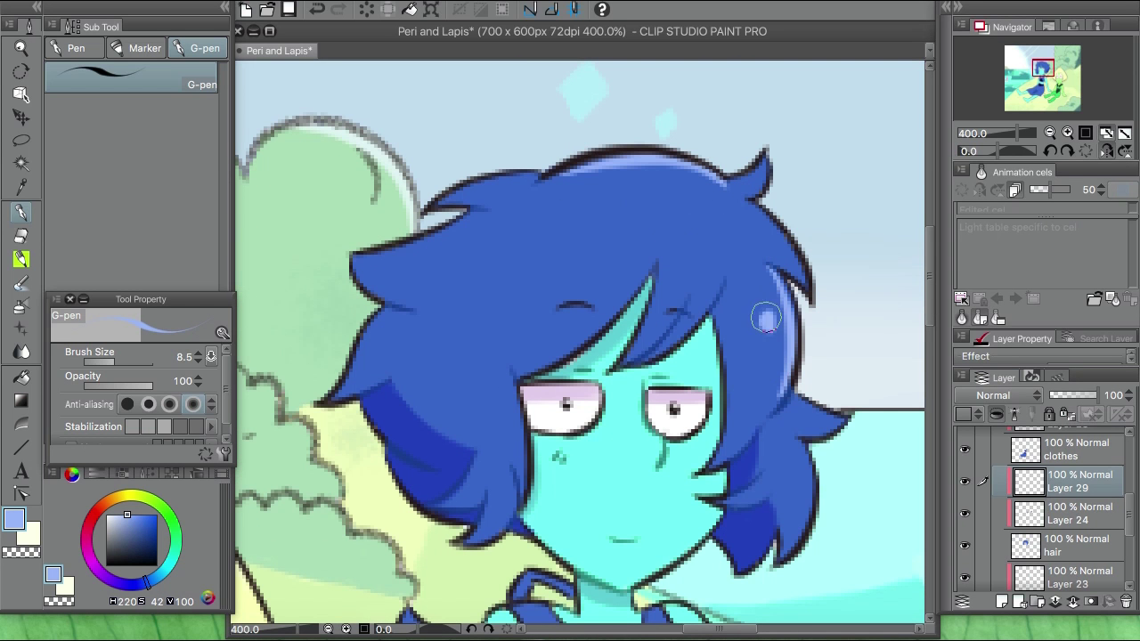
{"action": "left_click", "coordinate": [1084, 133]}
{"action": "left_click", "coordinate": [1106, 150]}
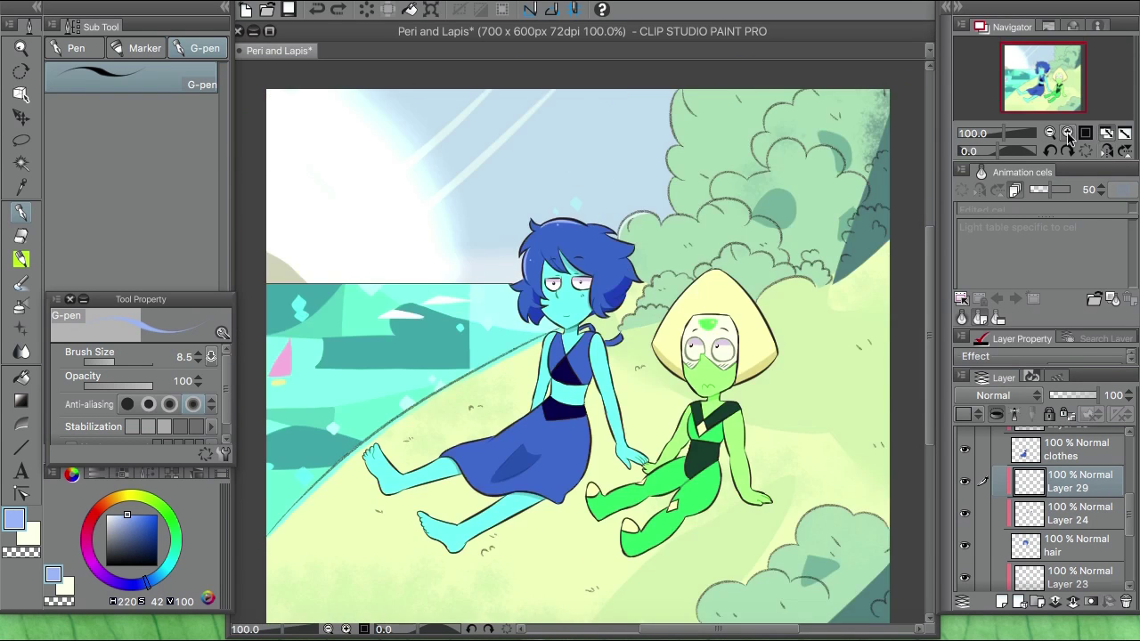
Select another layer, choose a soft red drawing colour and add short strokes to the artwork
{"action": "left_click_drag", "start_coordinate": [1006, 133], "coordinate": [1033, 135]}
{"action": "scroll", "coordinate": [872, 276], "scroll_direction": "down", "scroll_amount": 5}
{"action": "scroll", "coordinate": [891, 321], "scroll_direction": "up", "scroll_amount": 1}
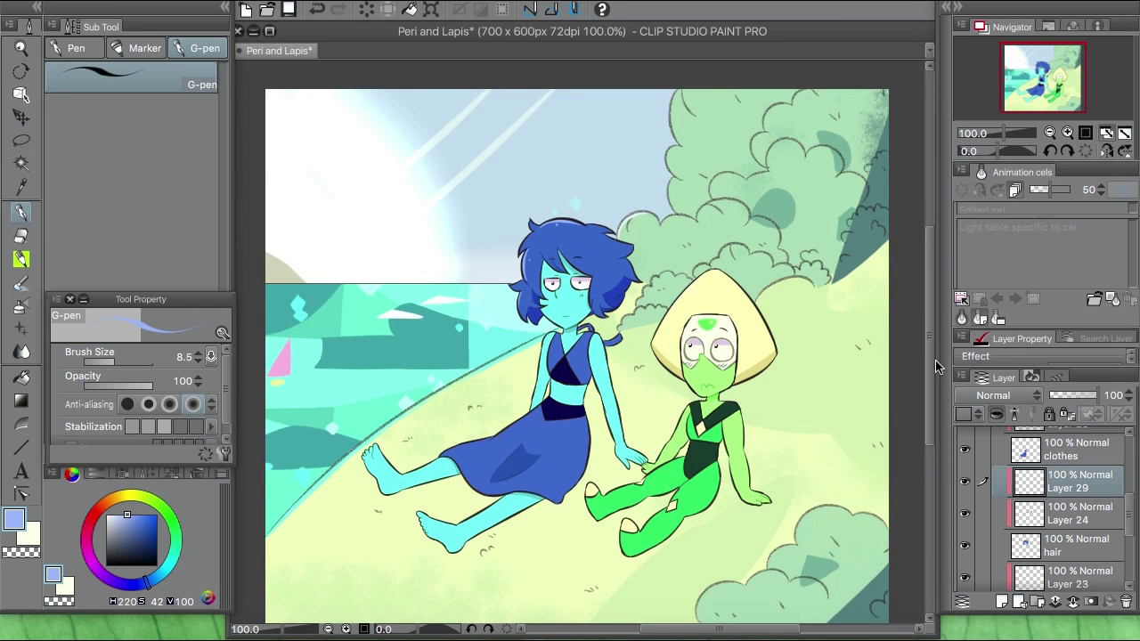
{"action": "scroll", "coordinate": [1060, 508], "scroll_direction": "up", "scroll_amount": 5}
{"action": "left_click", "coordinate": [1060, 441]}
{"action": "left_click", "coordinate": [89, 515]}
{"action": "left_click", "coordinate": [123, 524]}
{"action": "left_click", "coordinate": [132, 516]}
{"action": "left_click_drag", "start_coordinate": [426, 174], "coordinate": [418, 159]}
{"action": "left_click_drag", "start_coordinate": [524, 152], "coordinate": [525, 183]}
{"action": "left_click_drag", "start_coordinate": [545, 143], "coordinate": [545, 178]}
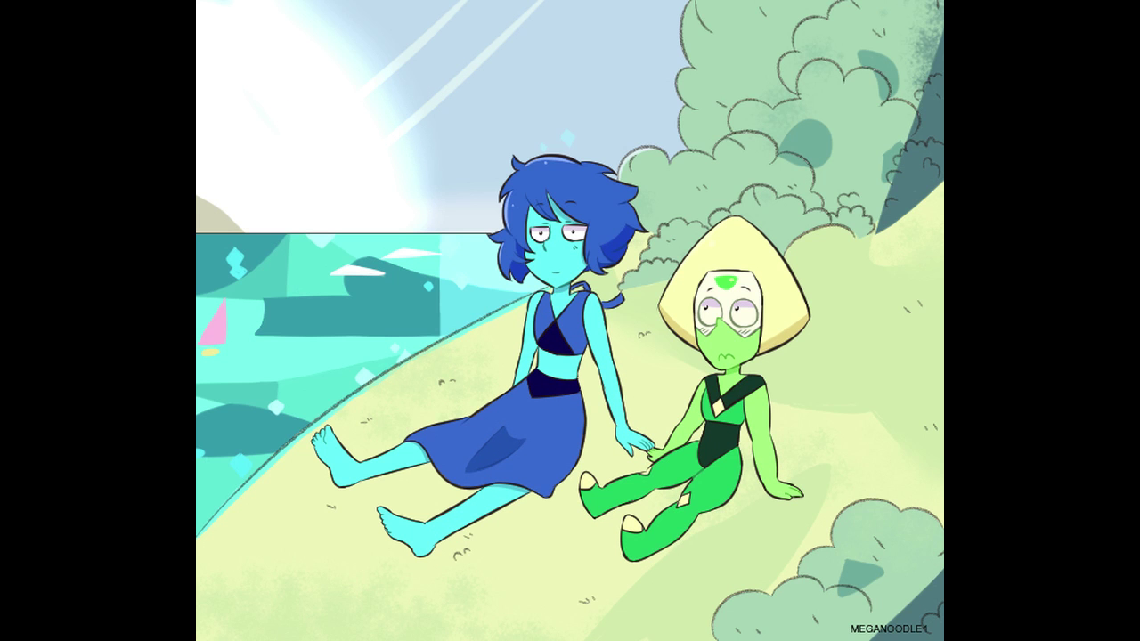